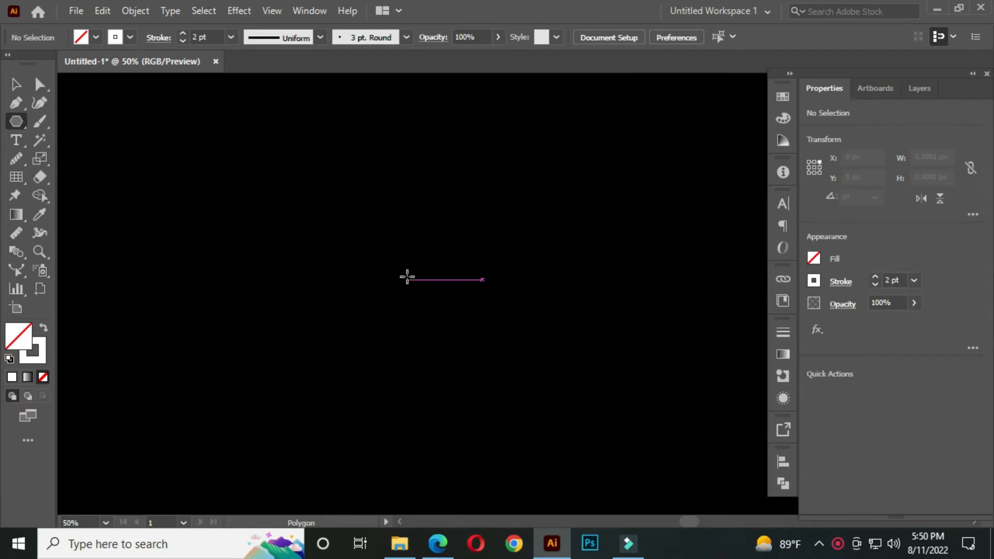
Draw an unfilled hexagon about 231 px wide and 200 px high, and rotate it to 270° so a corner points up
left_click_drag(407, 277, 444, 327)
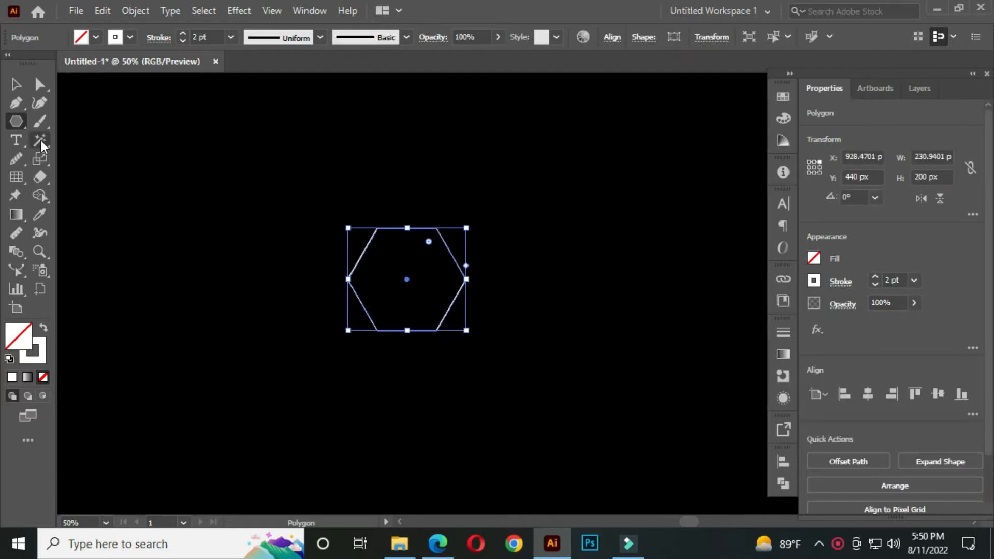
left_click(16, 86)
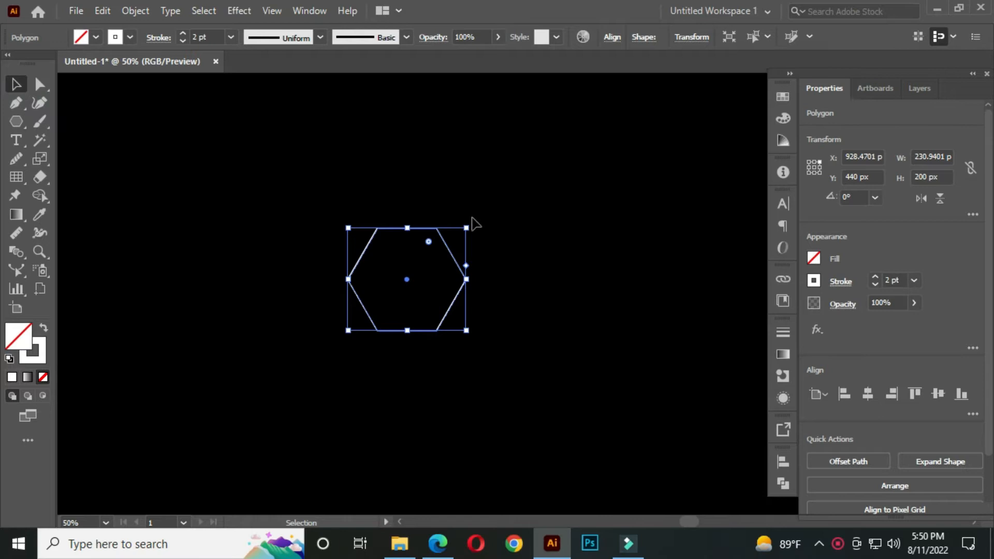
left_click_drag(472, 223, 449, 339)
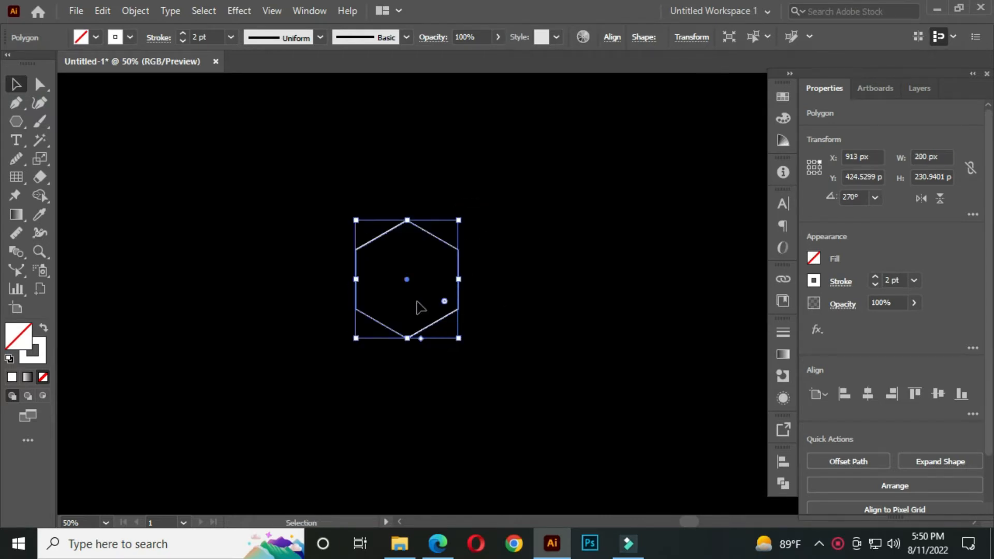
left_click(335, 254)
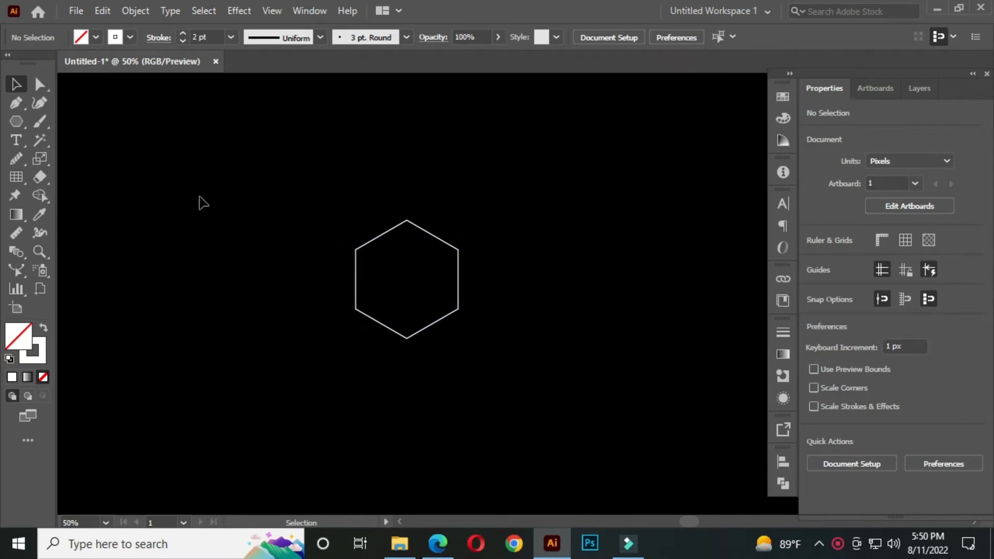
Draw one continuous Pen tool path through the hexagon's corners so that all three pairs of opposite corners are joined by straight lines
left_click(14, 108)
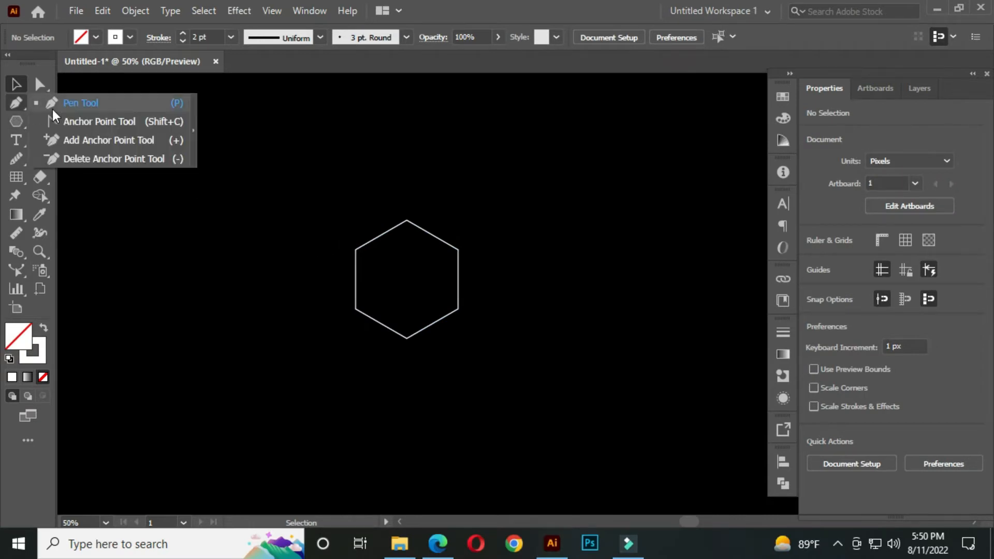
left_click(100, 110)
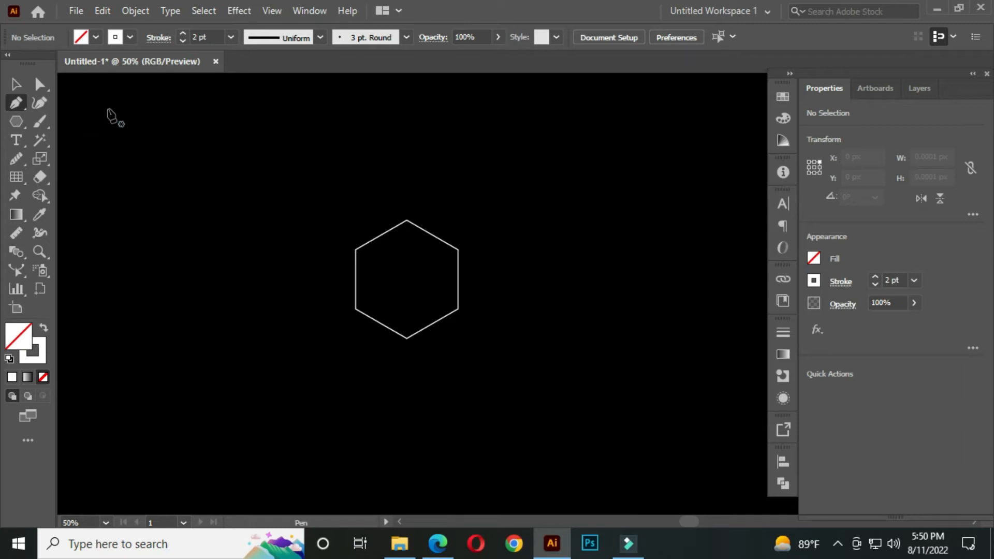
scroll(393, 261, "up", 1)
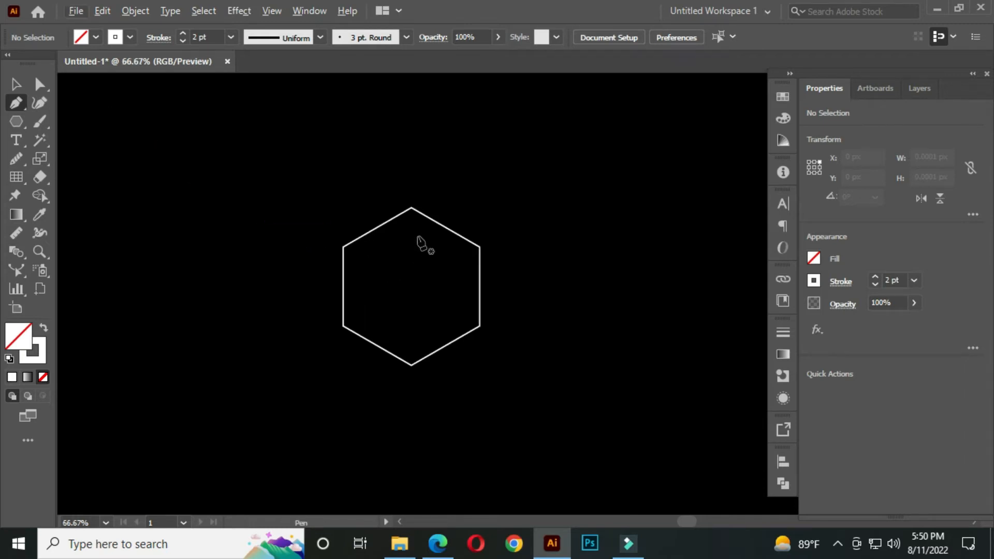
left_click(411, 207)
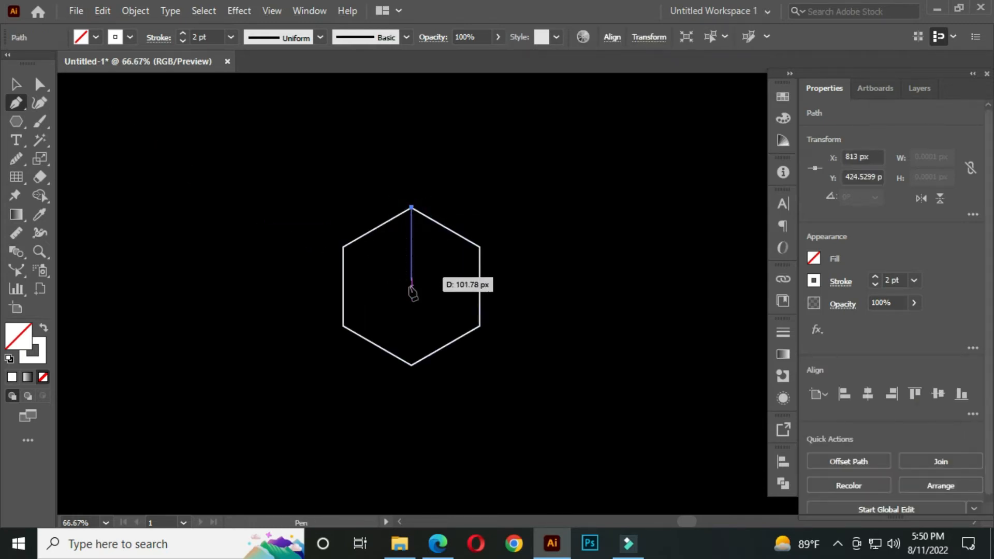
left_click(411, 366)
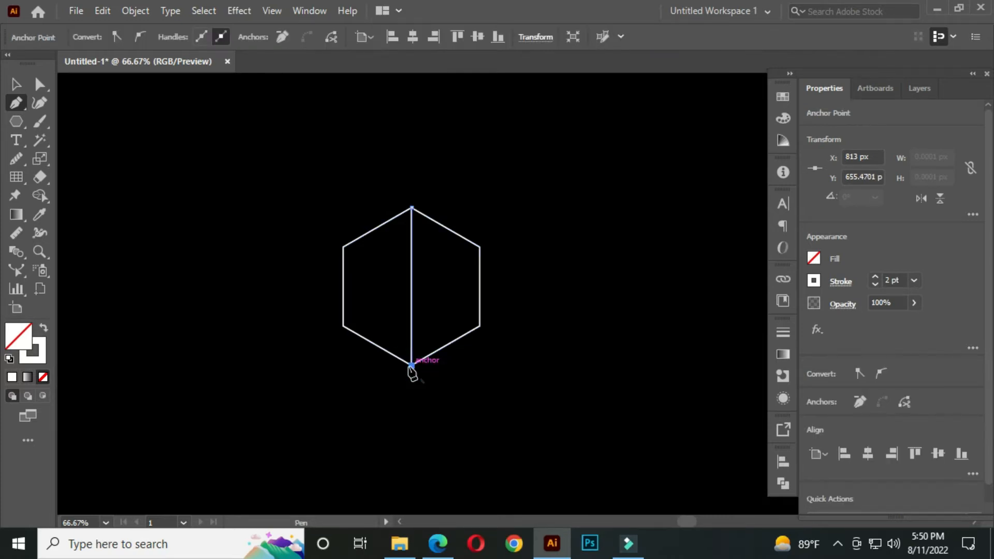
left_click(343, 247)
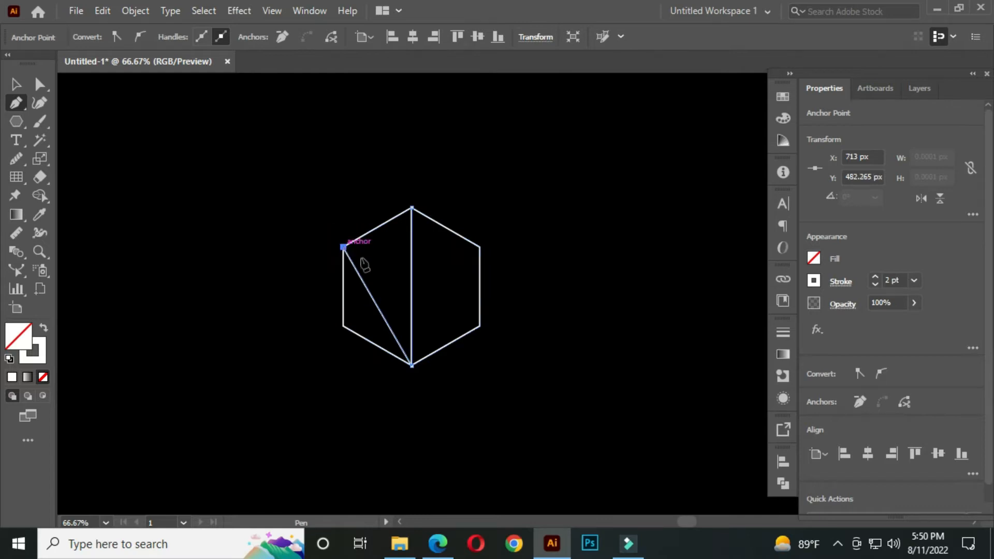
left_click(480, 325)
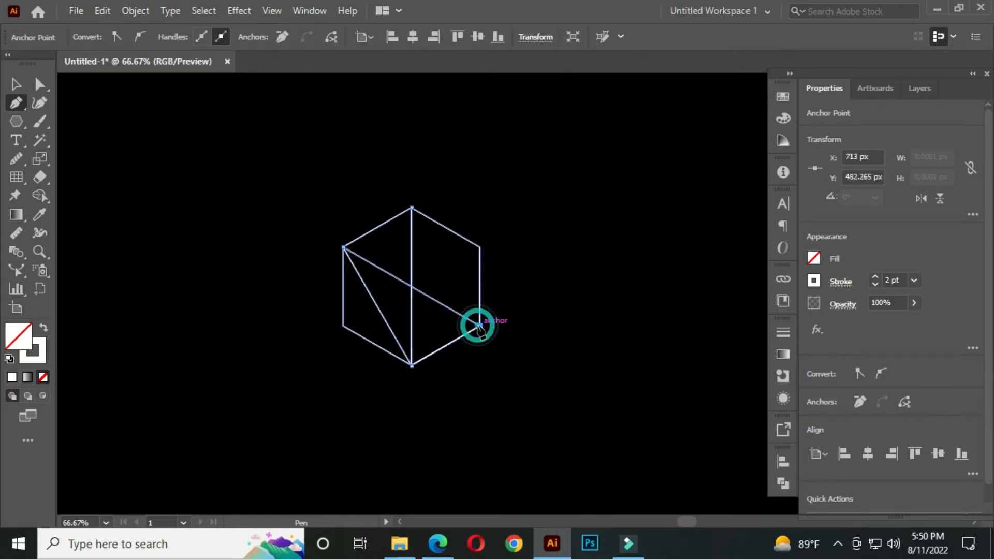
left_click(344, 326)
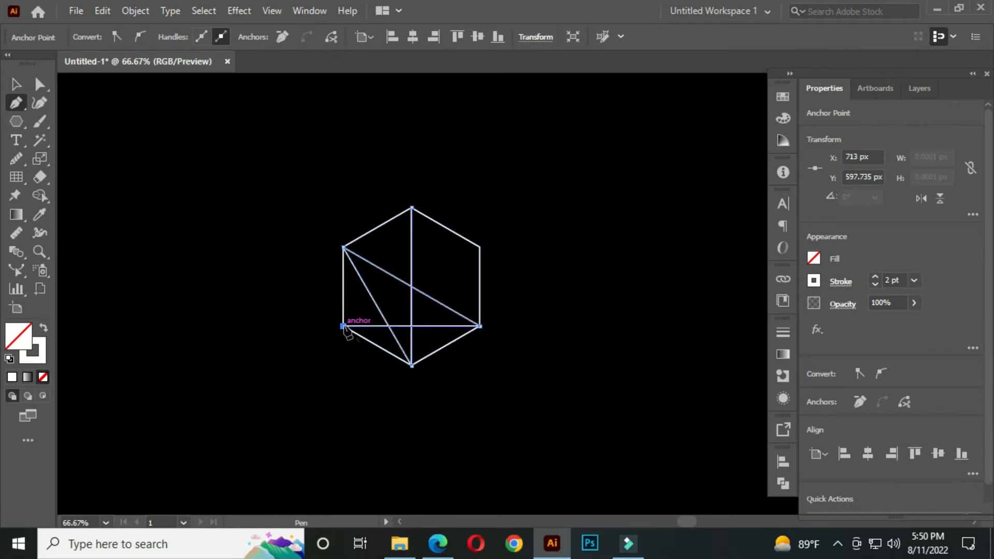
left_click(480, 248)
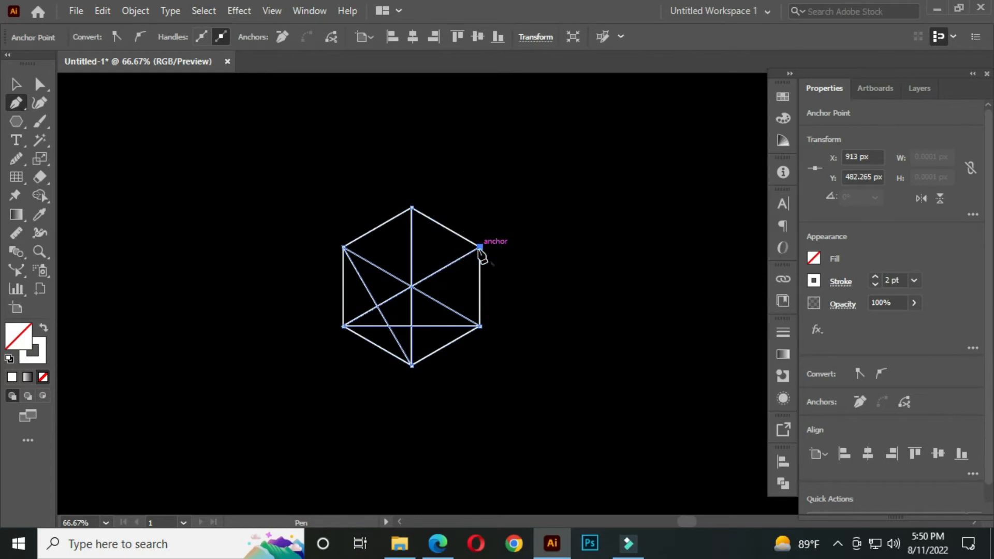
left_click(15, 84)
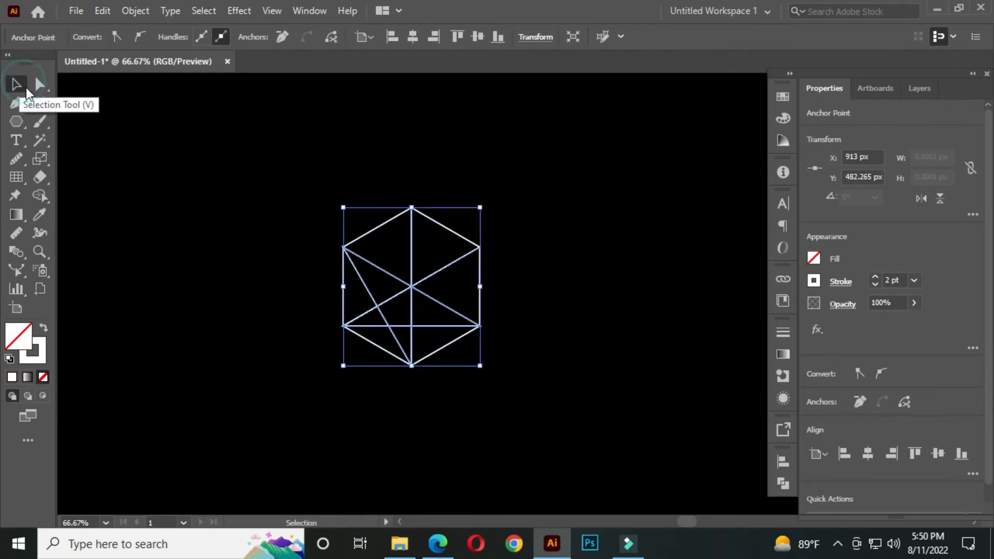
left_click(261, 265)
Merge the regions of the hexagon and its inner lines with the Shape Builder tool into the three faces of an isometric cube
left_click_drag(290, 327, 305, 329)
left_click_drag(270, 144, 567, 412)
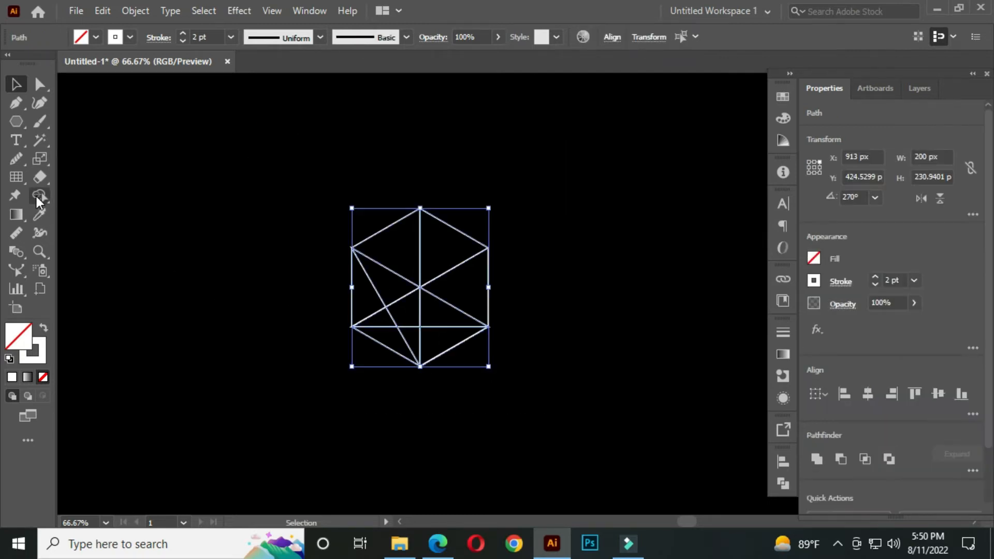
left_click(36, 196)
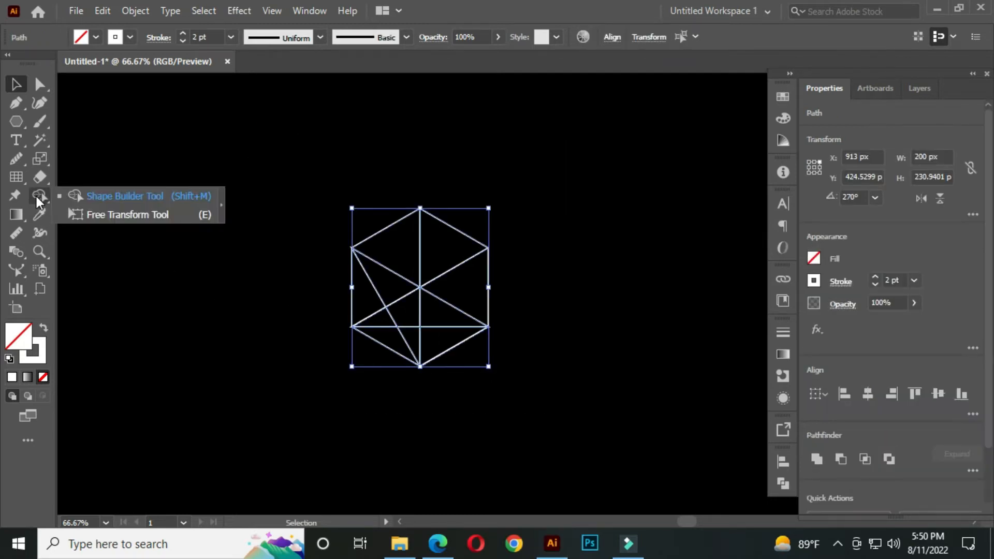
left_click(116, 200)
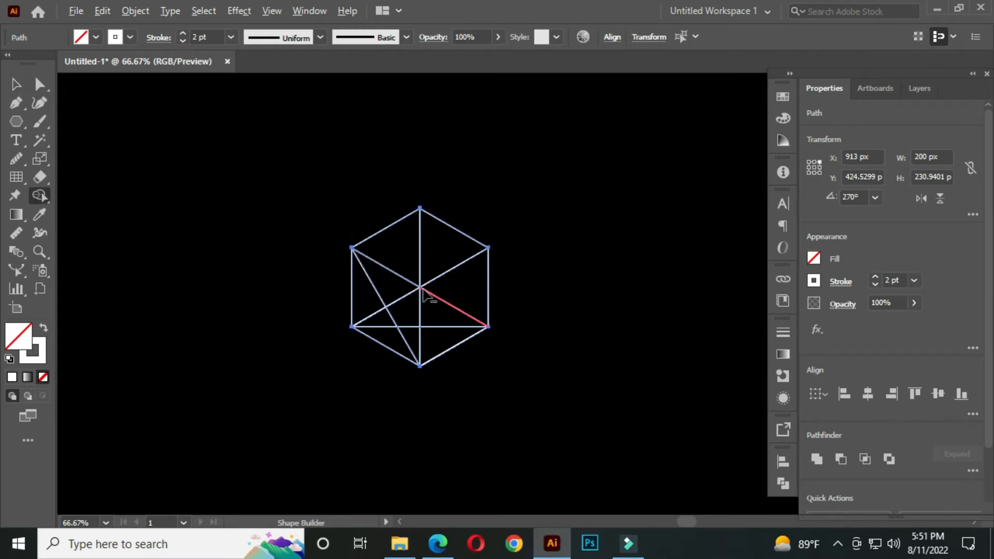
key("ctrl+1")
left_click_drag(374, 224, 453, 232)
left_click_drag(478, 273, 445, 368)
mouse_move(333, 288)
left_mouse_down()
mouse_move(353, 292)
mouse_move(377, 317)
mouse_move(393, 354)
mouse_move(352, 321)
left_mouse_up()
left_click(343, 293)
left_click(422, 227)
left_click(458, 309)
left_click(18, 84)
scroll(397, 259, "down", 1)
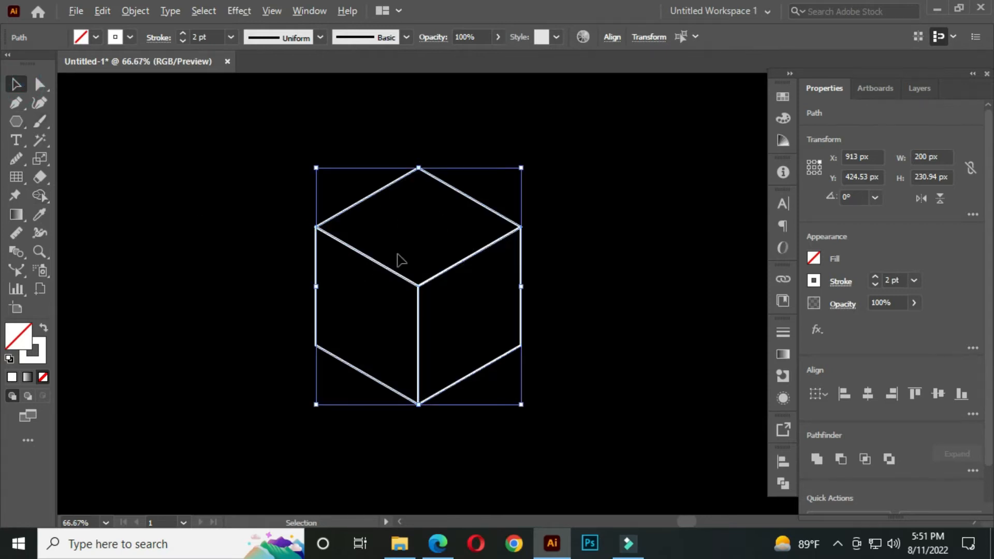
left_click_drag(393, 286, 405, 287)
scroll(434, 282, "down", 1)
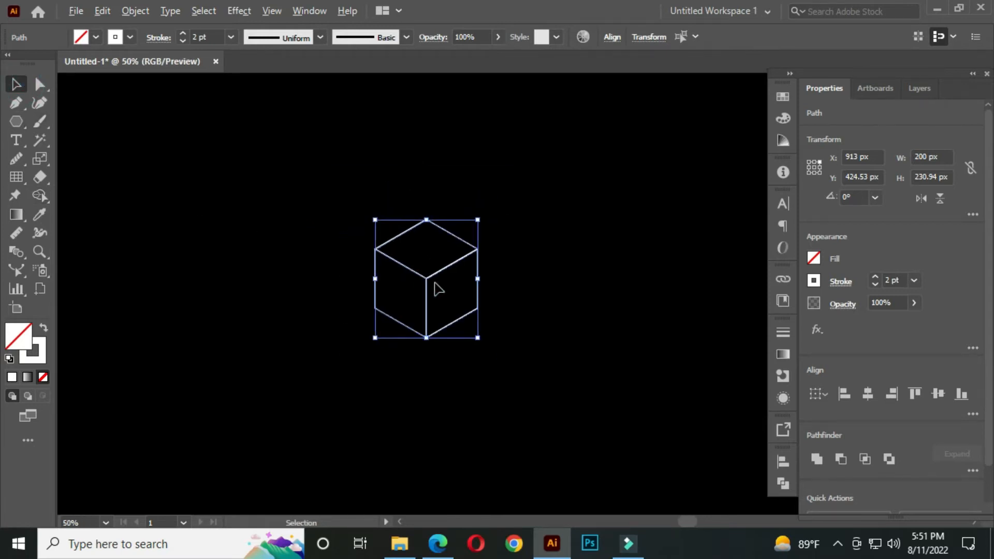
left_click(531, 276)
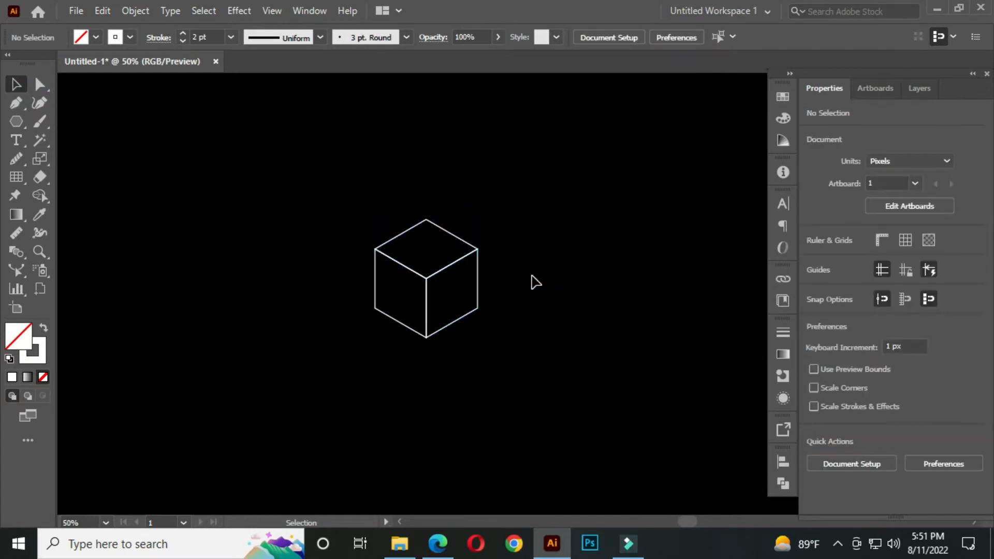
Offset the paths of all three cube faces by -10 px
left_click_drag(295, 157, 560, 405)
left_click(137, 11)
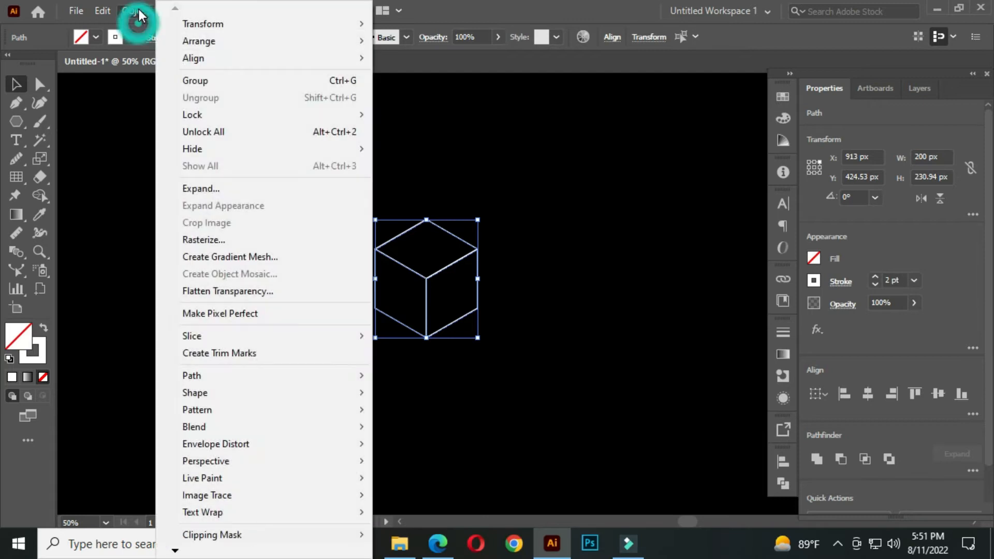
left_click(240, 371)
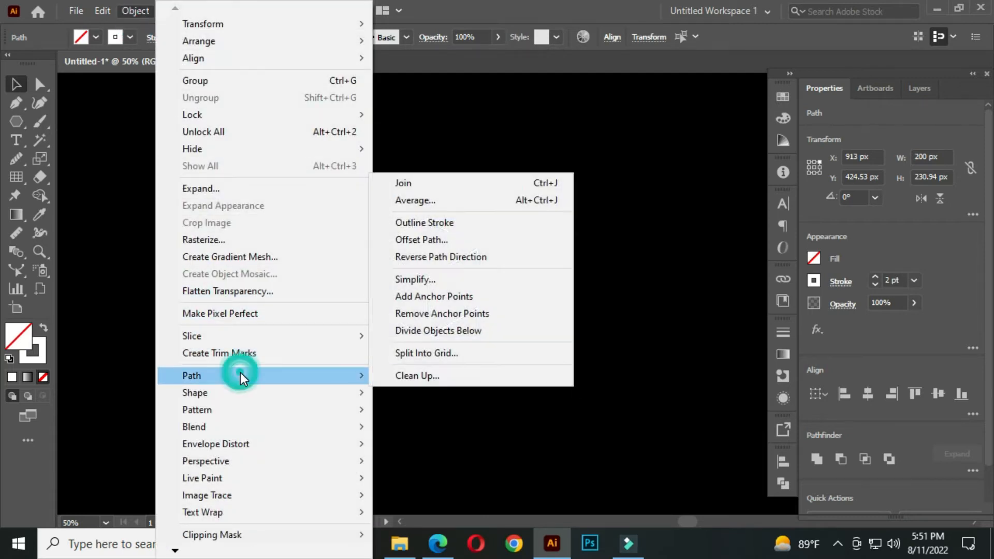
left_click(429, 241)
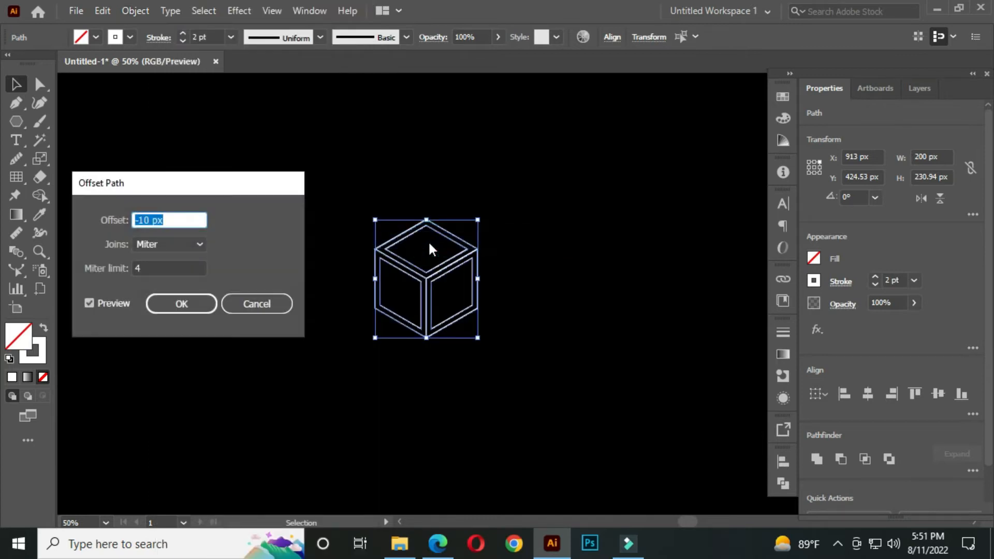
left_click(183, 218)
type("-1")
left_click(196, 309)
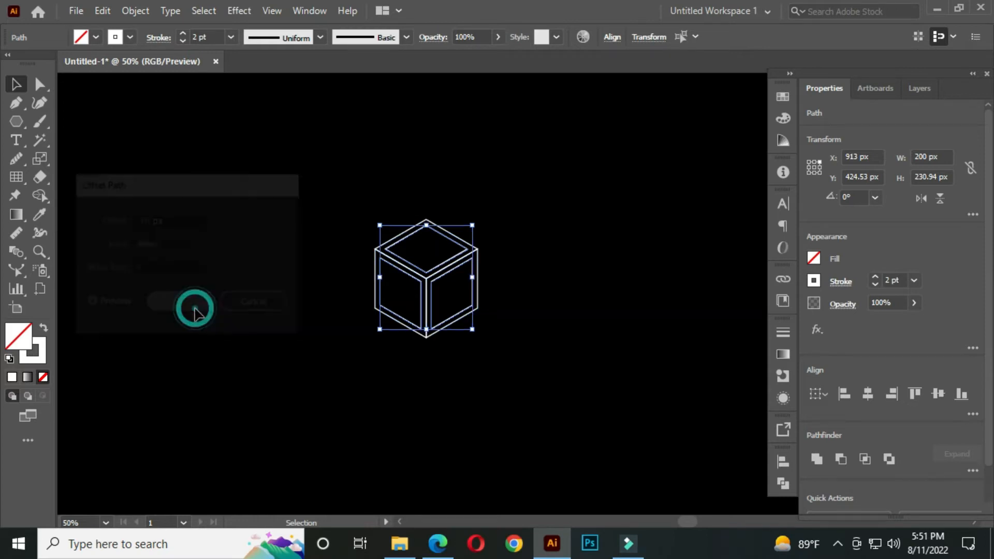
Move the three inset faces clear of the original cube and delete the original cube
scroll(440, 311, "up", 1)
left_click_drag(429, 303, 192, 311)
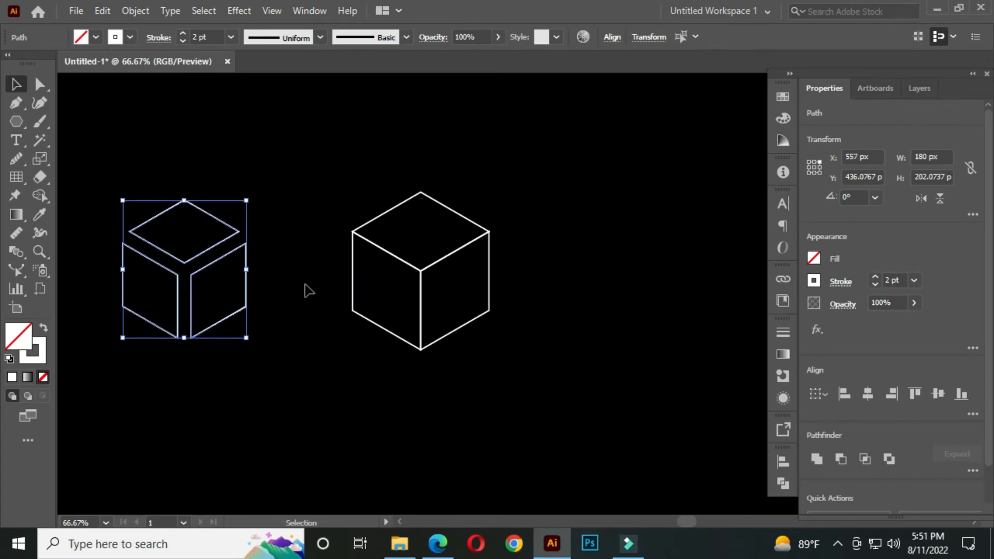
left_click(306, 262)
left_click_drag(304, 231, 374, 237)
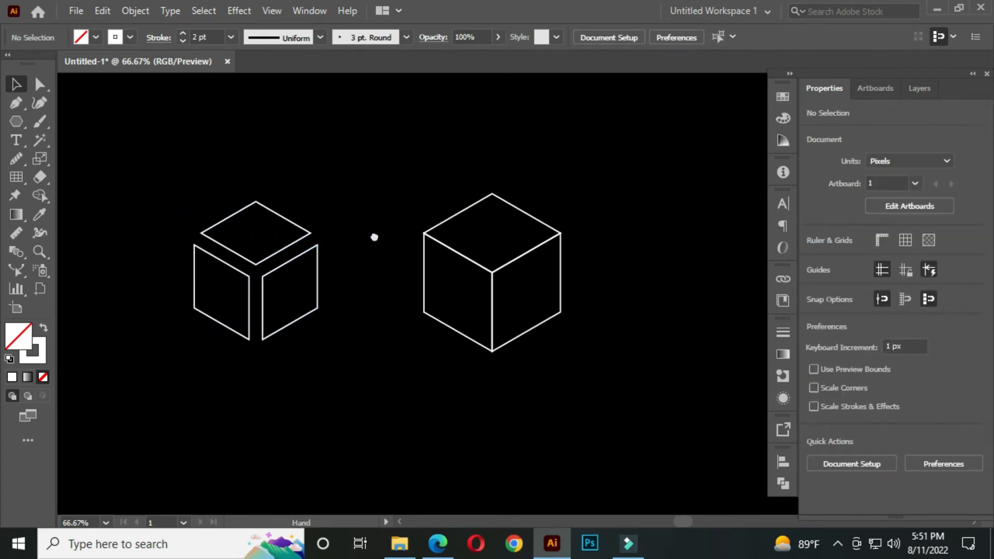
left_click_drag(370, 138, 632, 410)
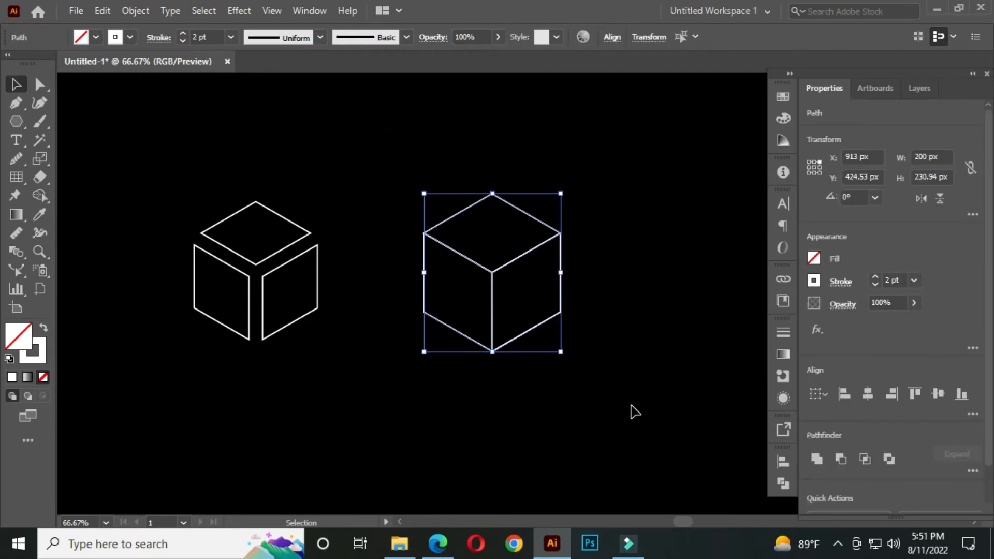
key("Delete")
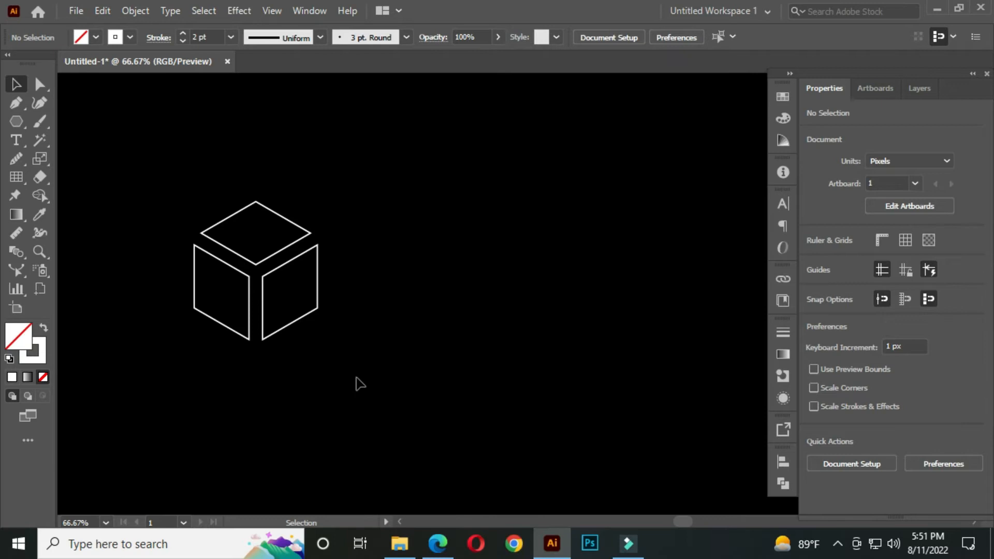
Move the three separated cube faces to the other side of the canvas and enlarge them together to about 244 by 274 px
left_click_drag(151, 177, 387, 398)
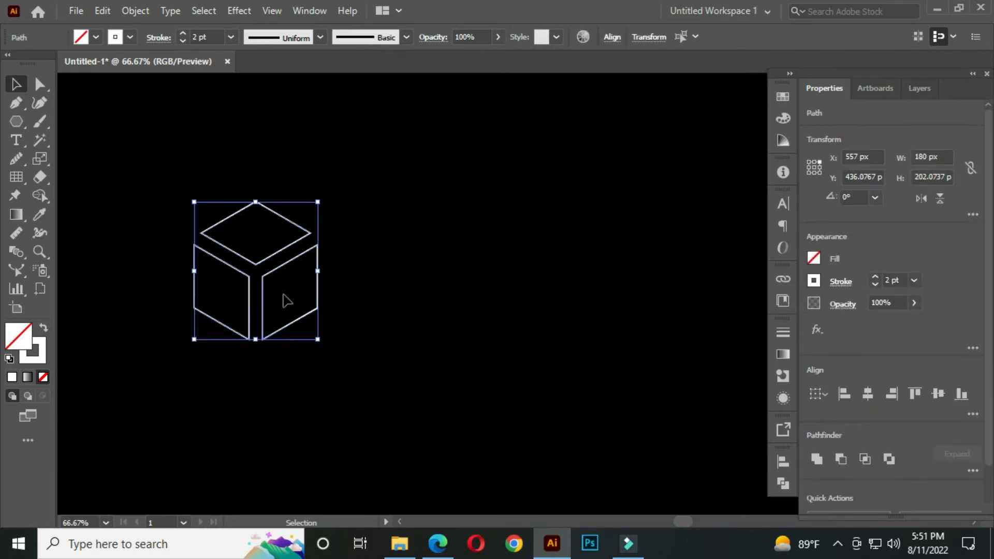
left_click_drag(261, 291, 399, 299)
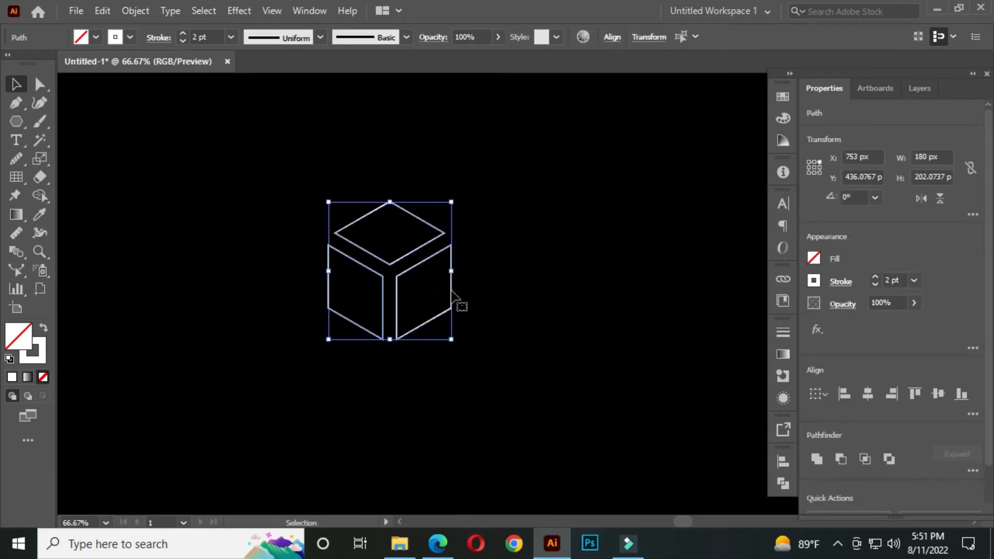
left_click(488, 285)
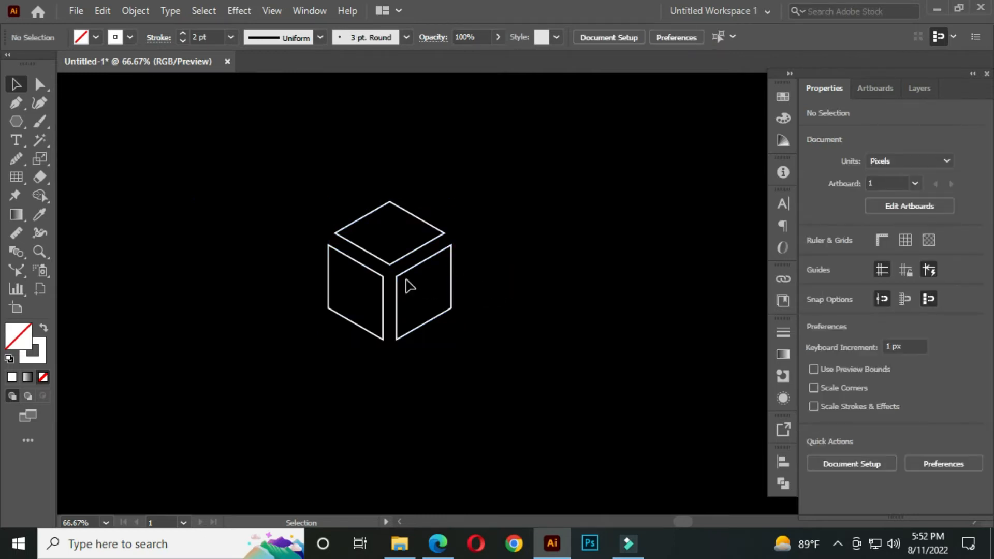
left_click_drag(273, 176, 499, 378)
left_click_drag(399, 299, 501, 309)
left_click_drag(555, 339, 580, 365)
left_click(626, 302)
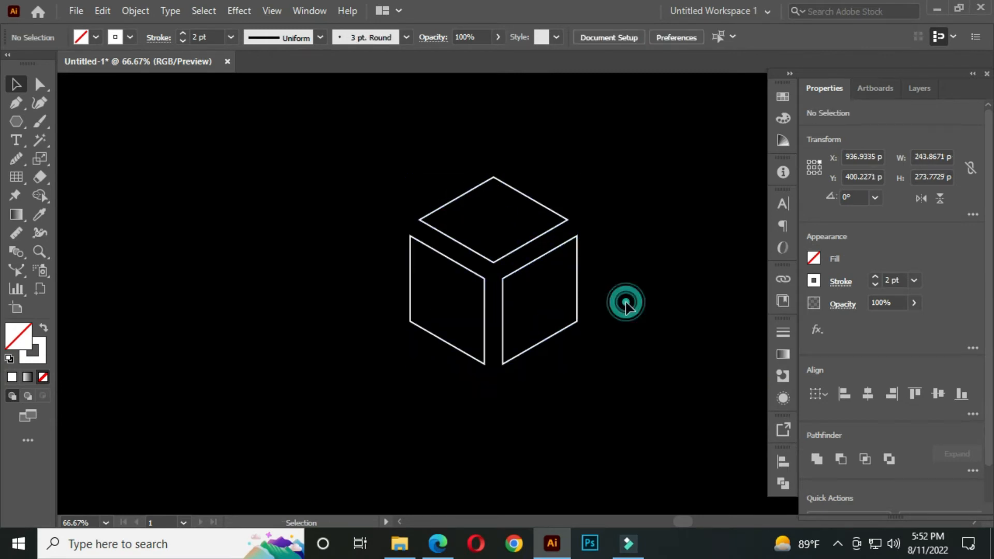
Create a rectangular grid with 7 horizontal and 7 vertical dividers beside the cube and enlarge it to 156 by 156 px
left_click(21, 175)
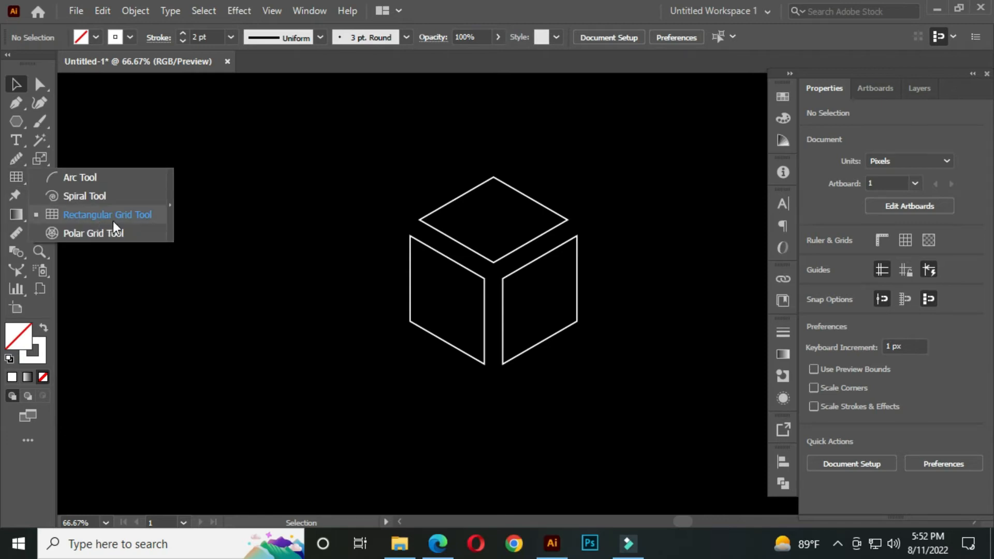
left_click(125, 214)
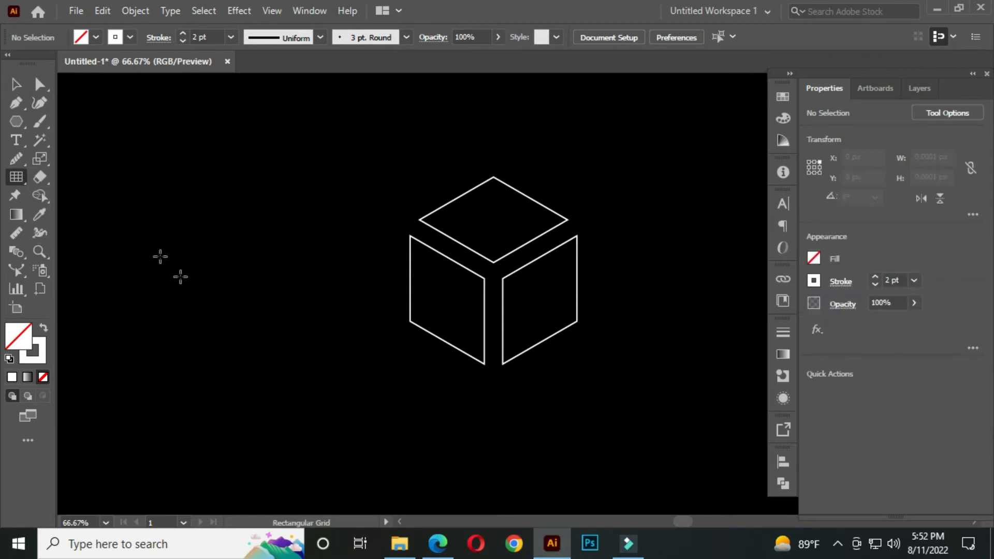
left_click(228, 230)
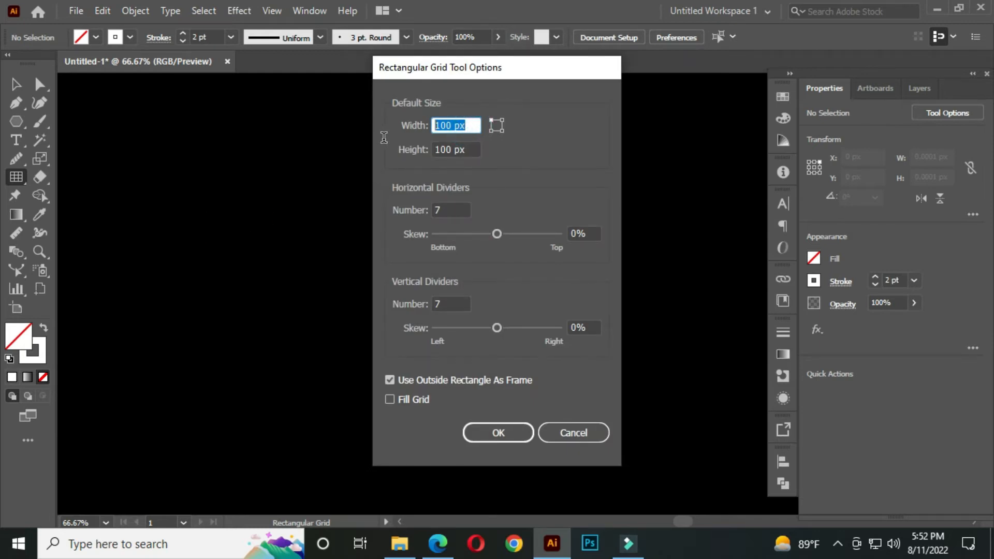
left_click(468, 149)
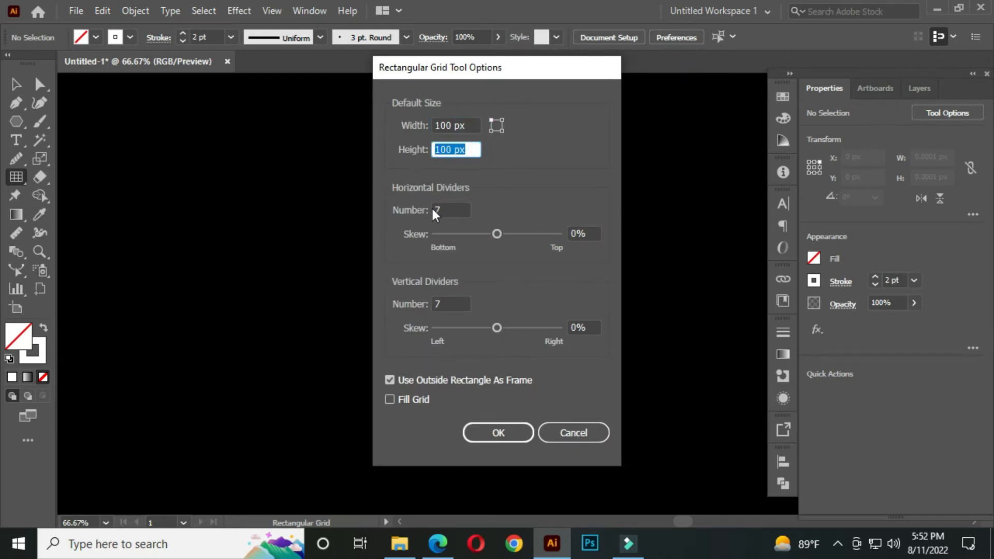
left_click(451, 210)
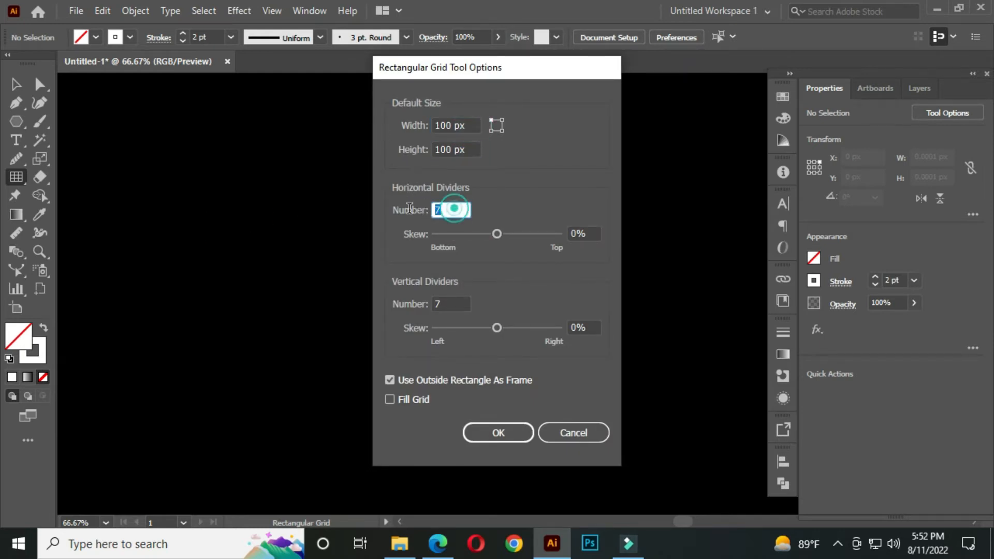
left_click(458, 305)
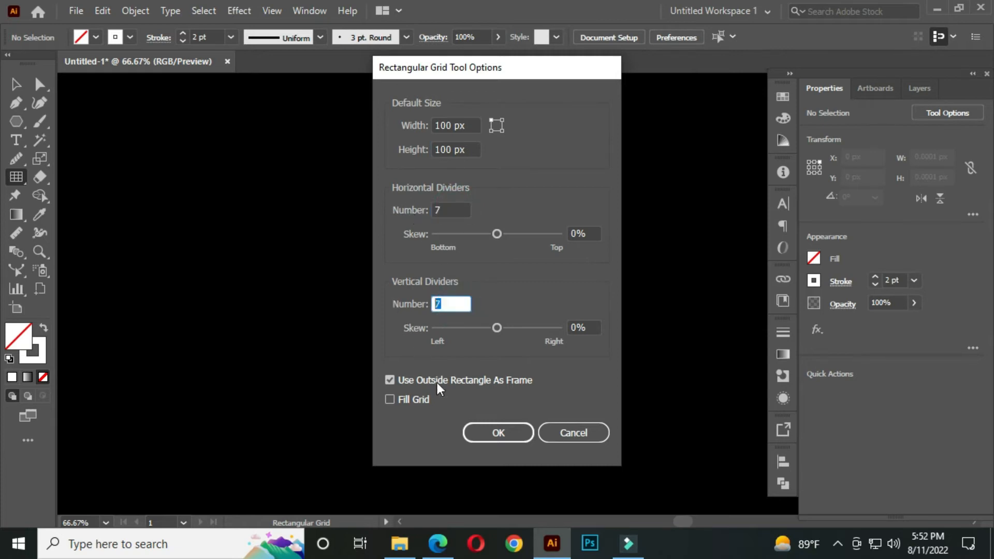
left_click(485, 433)
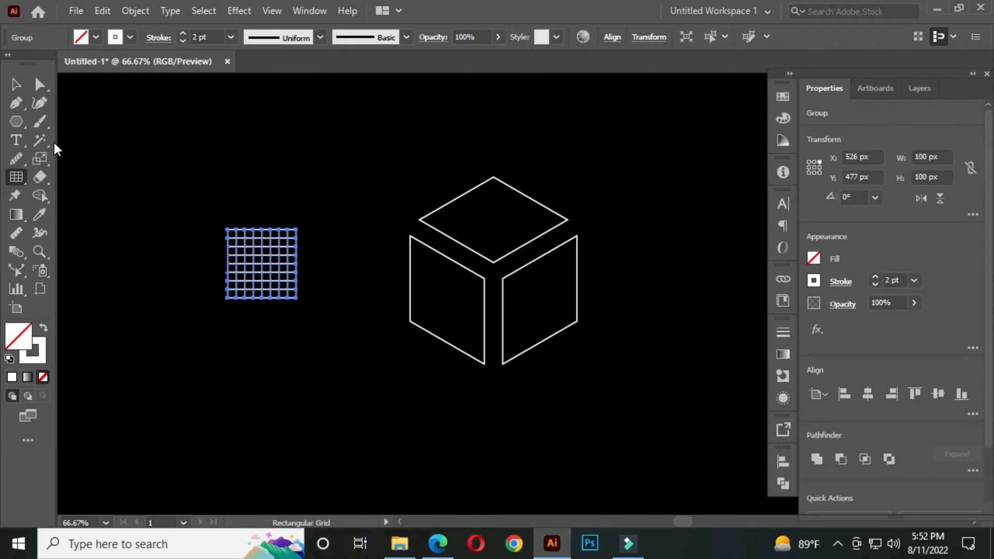
left_click(17, 85)
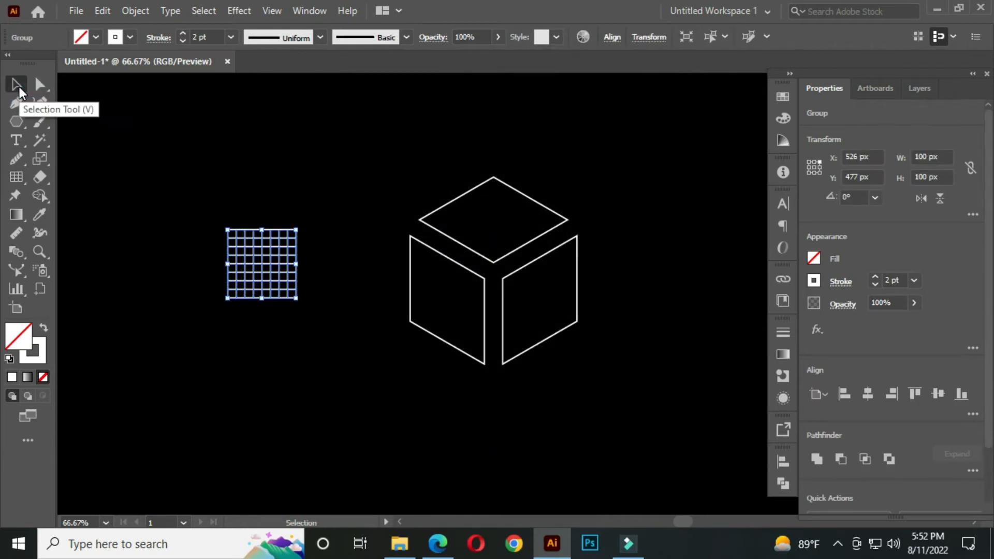
left_click_drag(295, 298, 316, 316)
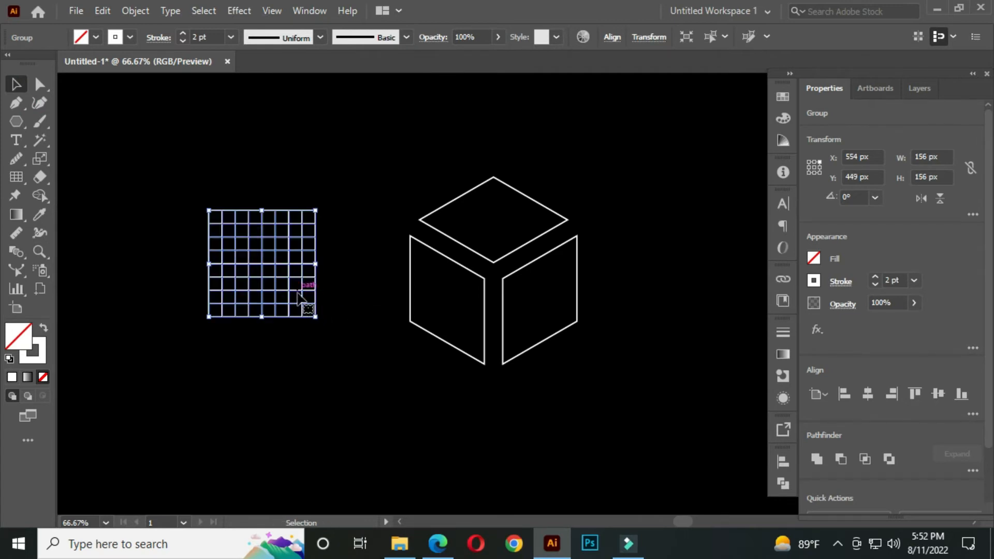
Free-distort the grid so its two right corners snap to the right corners of the cube's left face
left_click(42, 198)
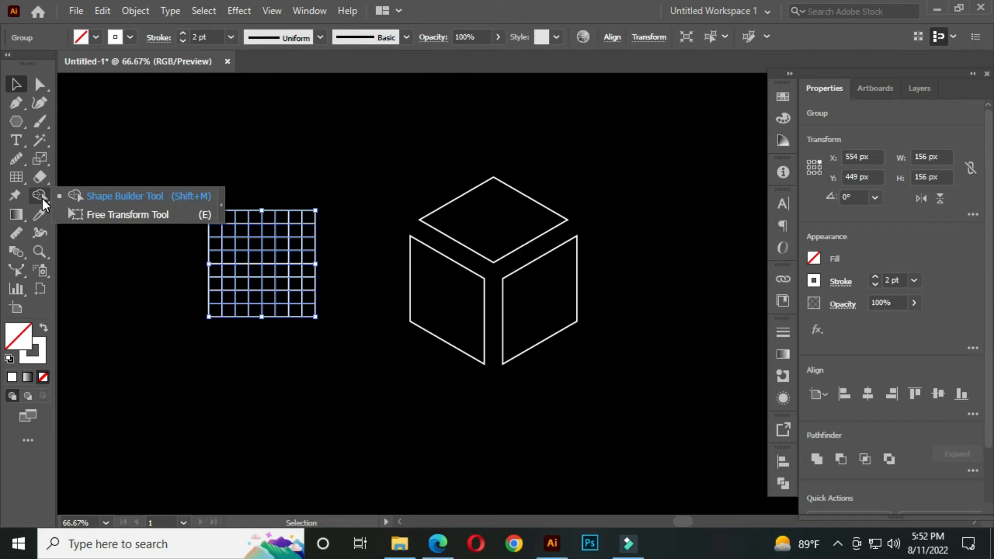
left_click(125, 216)
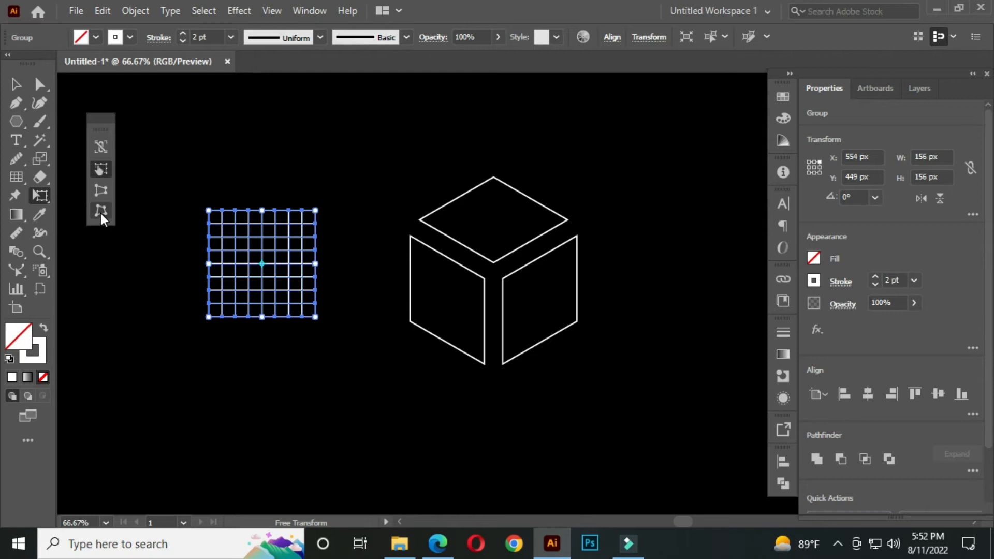
left_click(101, 212)
scroll(399, 293, "up", 1)
left_click_drag(343, 302, 367, 259)
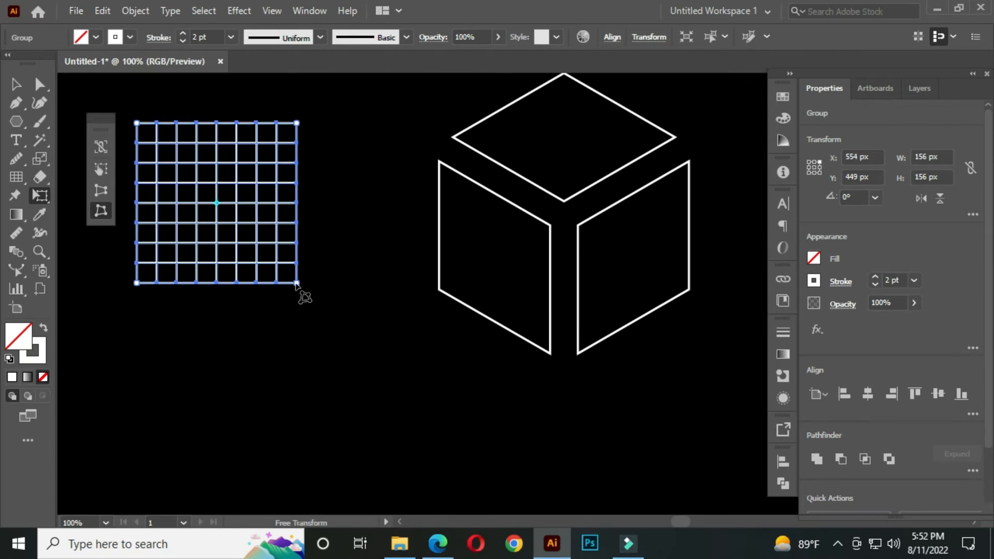
left_click_drag(297, 283, 550, 352)
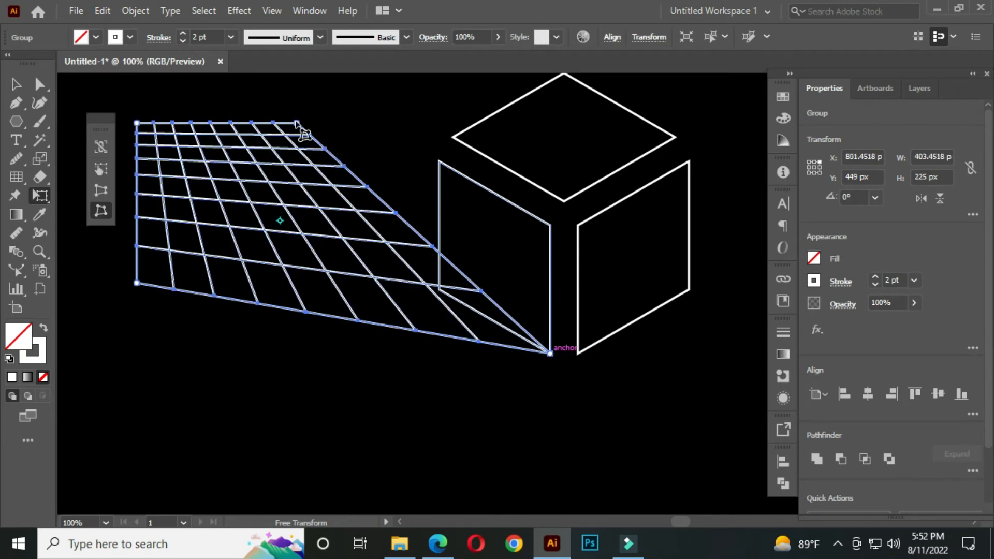
left_click_drag(296, 123, 550, 224)
Snap the distorted grid's two left corners to the left corners of the cube's left face and deselect the grid
left_click_drag(137, 125, 439, 161)
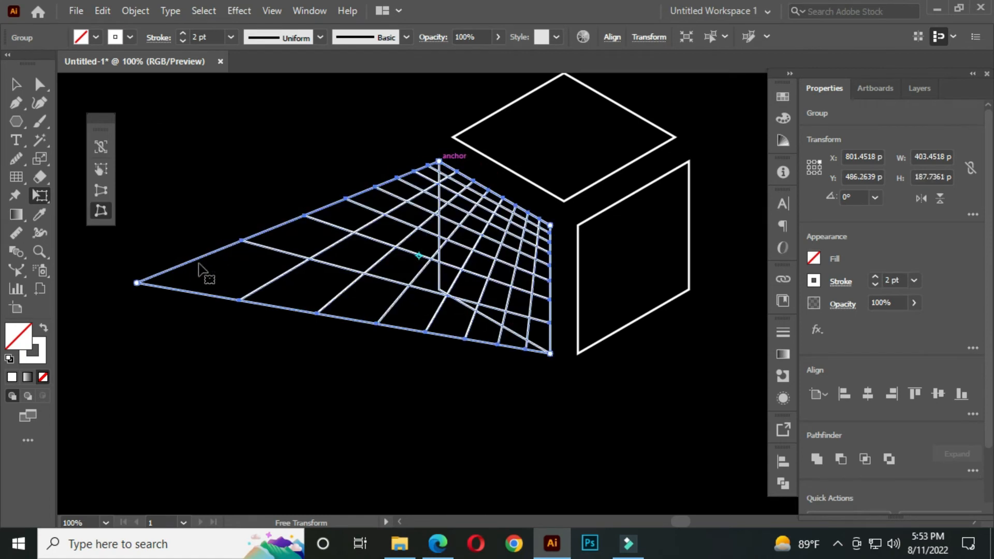
left_click_drag(137, 284, 371, 299)
scroll(441, 293, "up", 2)
scroll(371, 300, "up", 1)
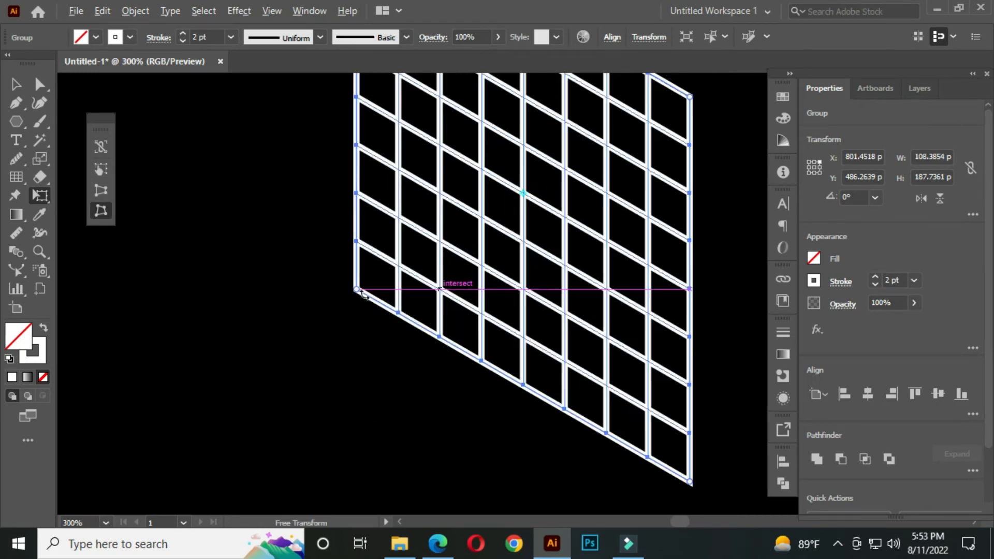
left_click_drag(475, 240, 397, 341)
scroll(357, 300, "down", 2)
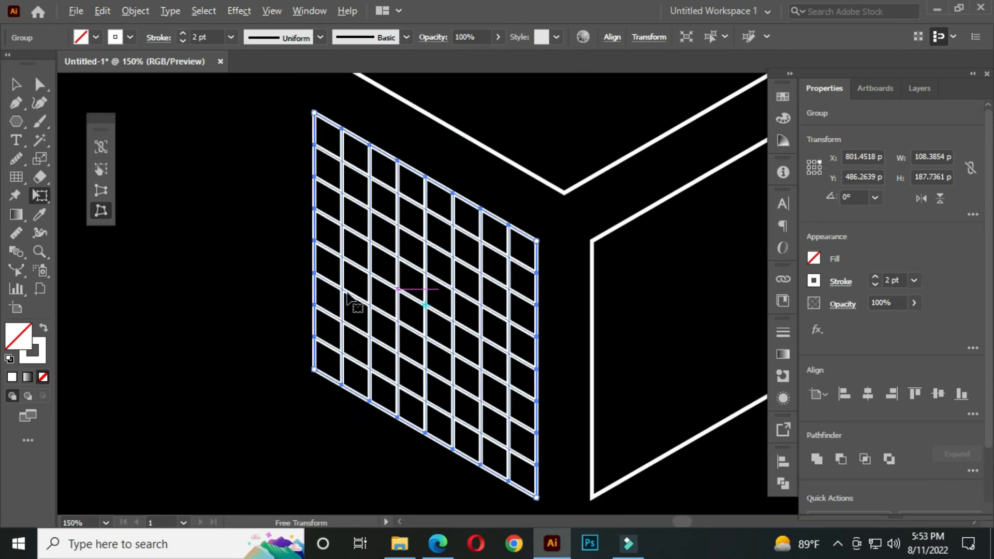
left_click(15, 89)
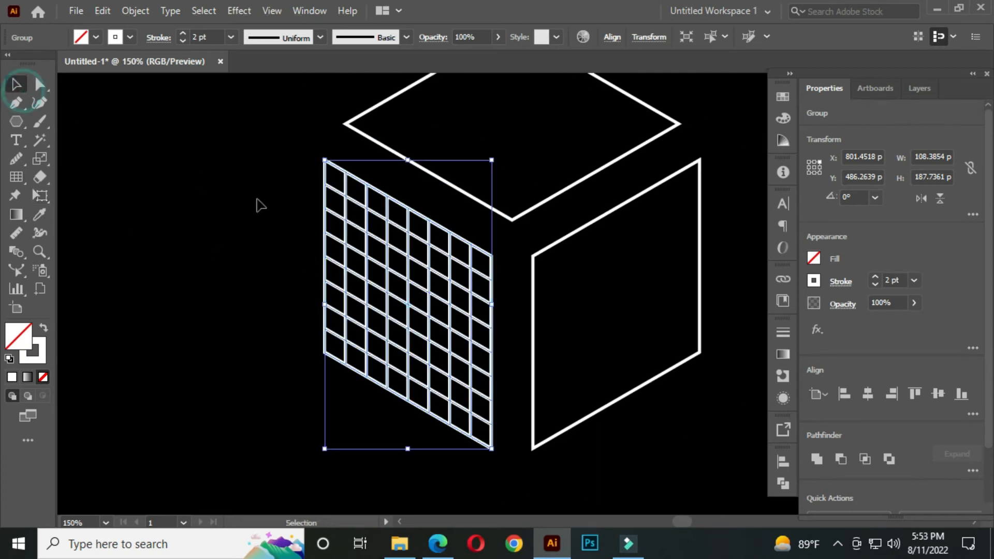
scroll(487, 276, "down", 1)
left_click_drag(505, 274, 402, 298)
scroll(402, 301, "down", 2)
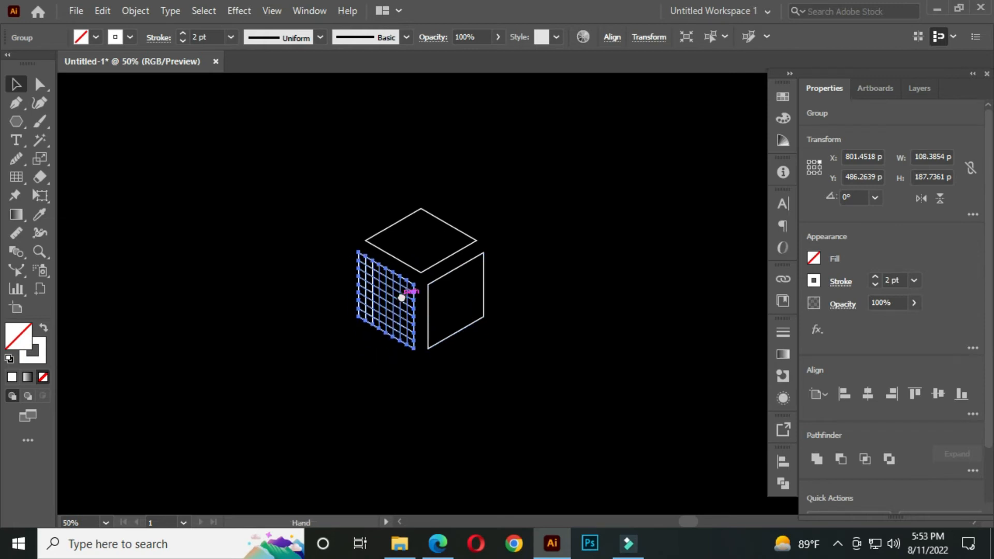
left_click(472, 353)
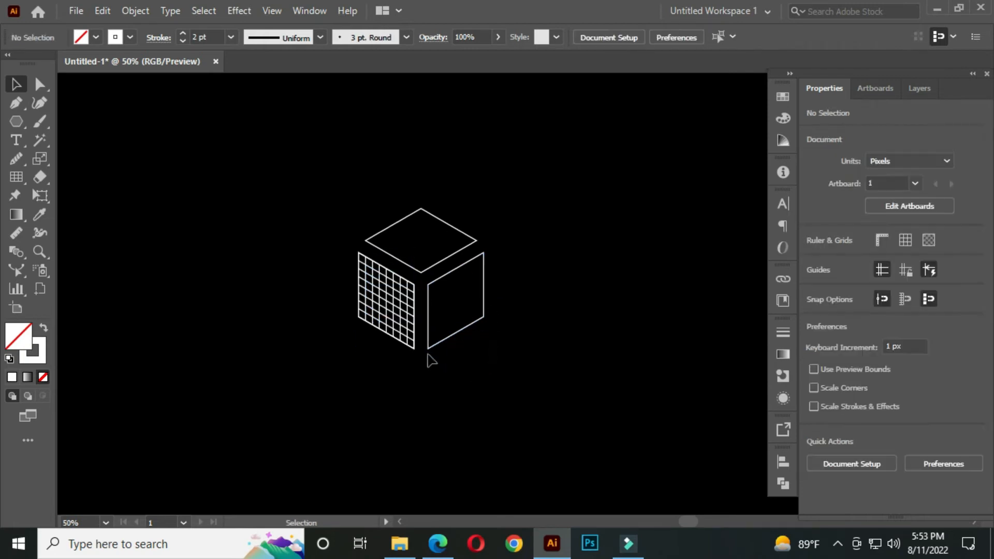
Make a reflected copy of the left face's grid across the vertical axis
scroll(433, 357, "up", 1)
left_click(363, 279)
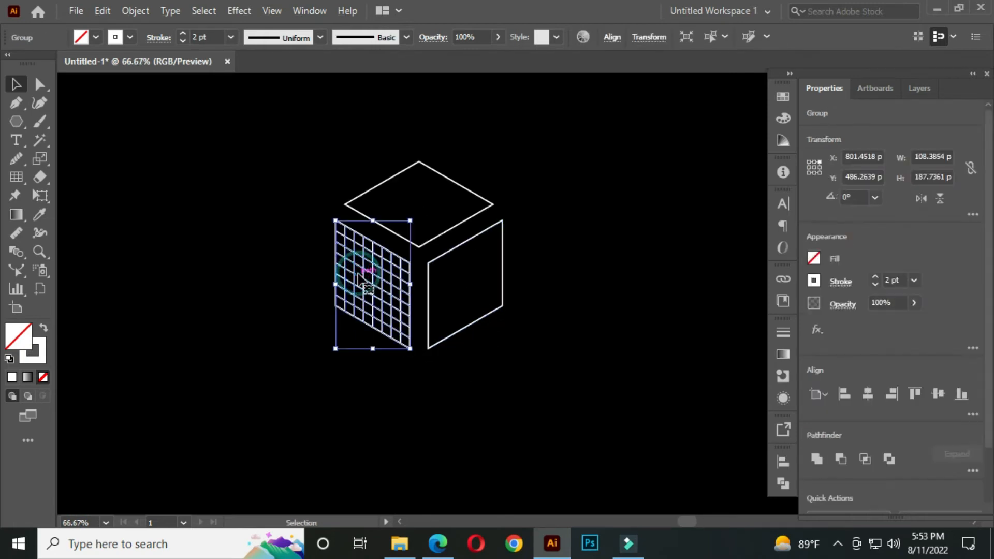
right_click(359, 276)
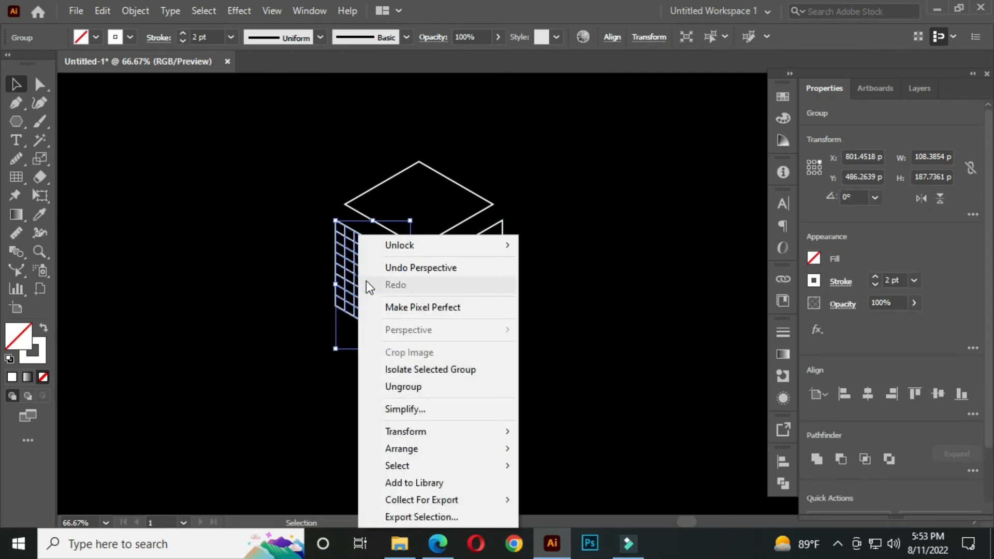
left_click(468, 432)
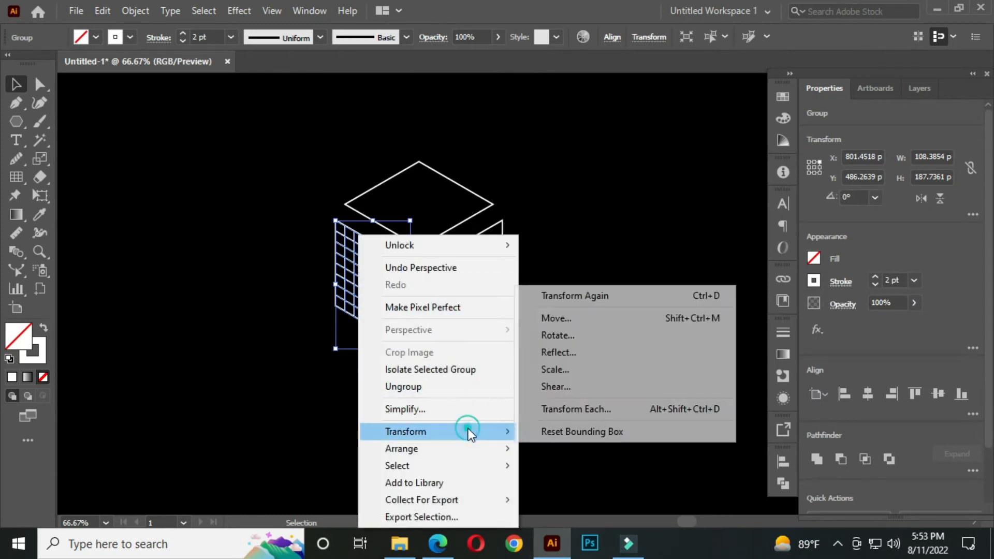
left_click(571, 354)
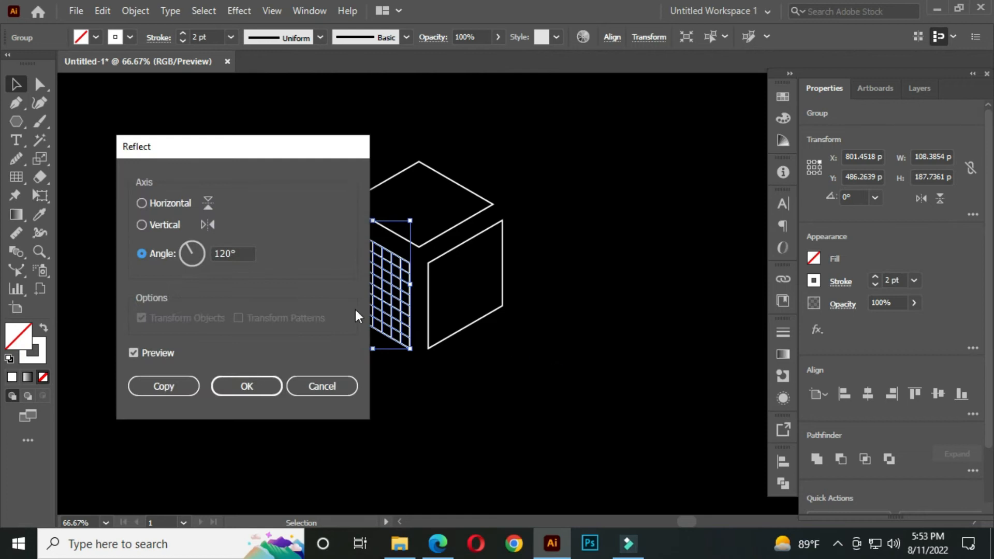
left_click(141, 225)
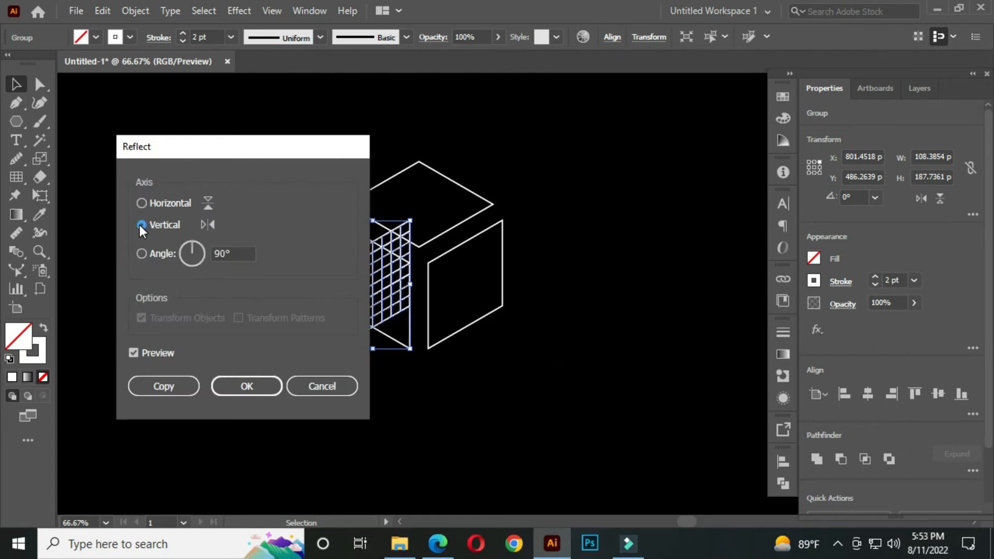
left_click(175, 387)
Move the reflected grid copy onto the cube's right face, aligned with its outline
scroll(402, 324, "up", 1)
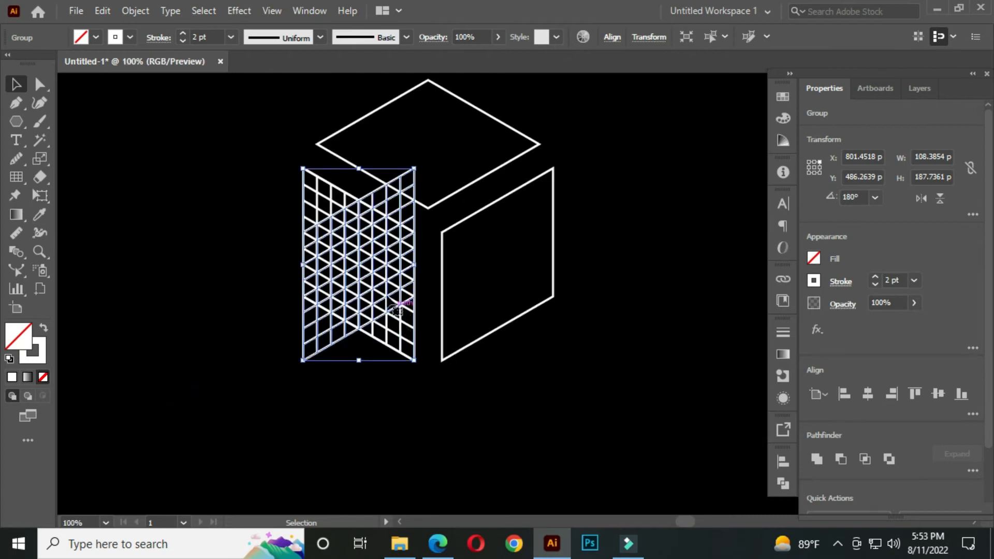
left_click_drag(412, 293, 379, 286)
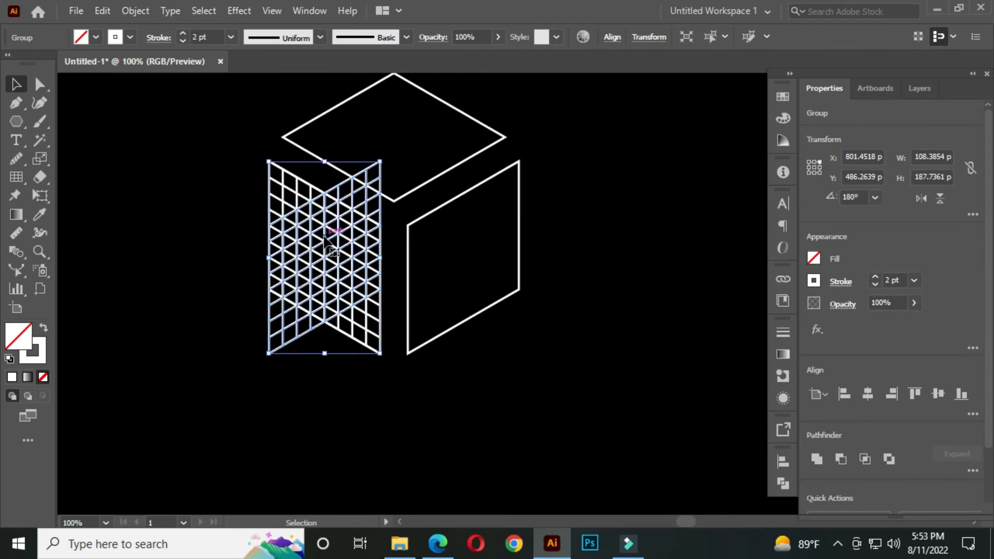
left_click_drag(325, 241, 467, 307)
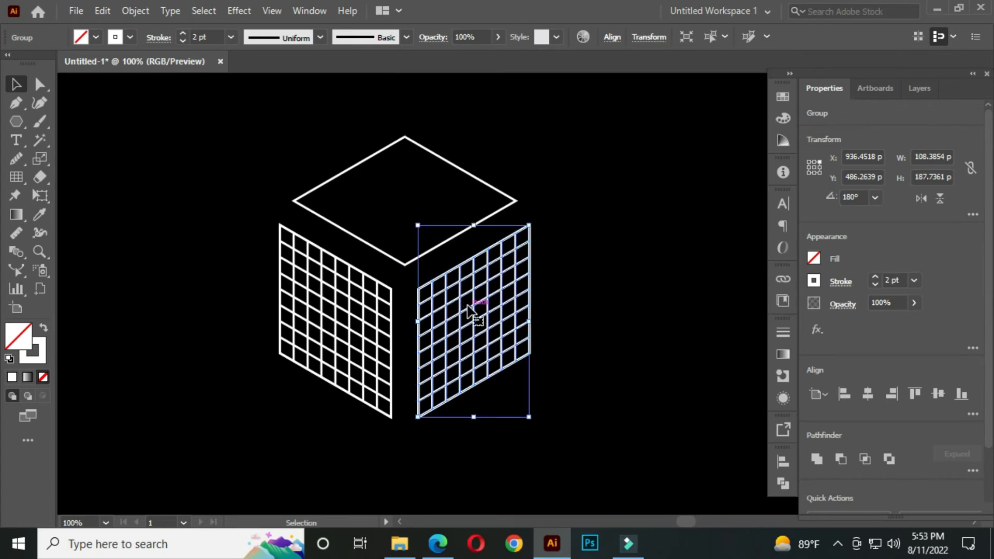
Make a reflected copy of the right face's grid across an axis angled at 120°
right_click(469, 310)
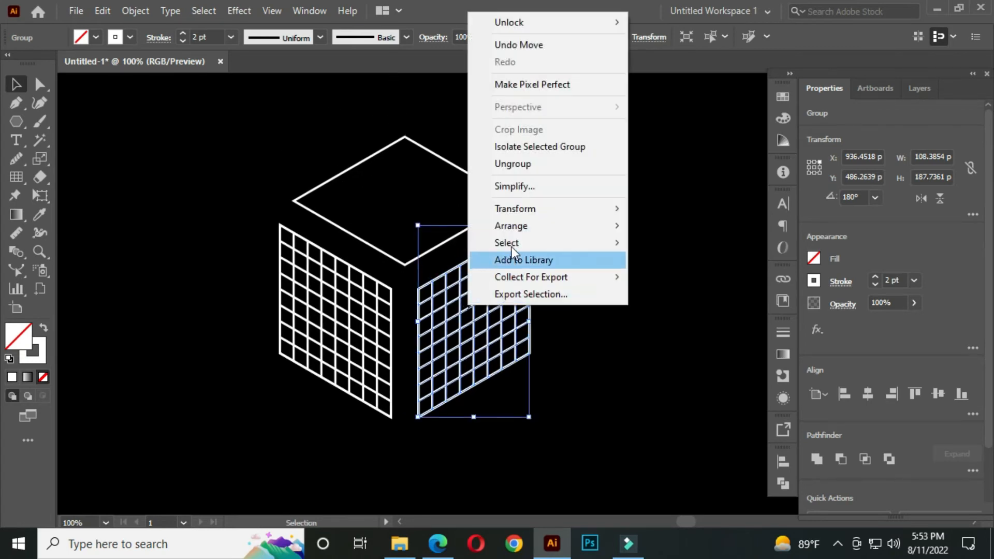
mouse_move(526, 212)
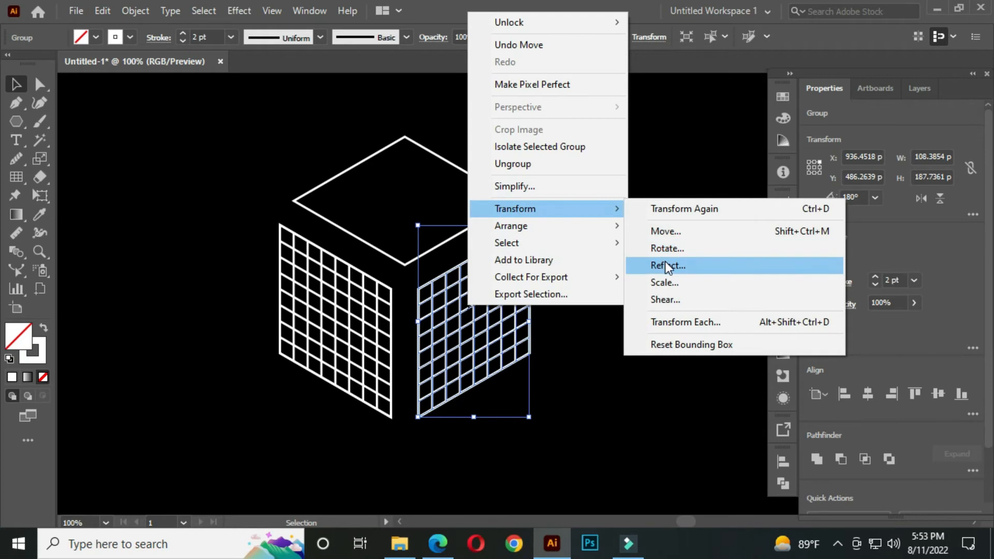
left_click(665, 265)
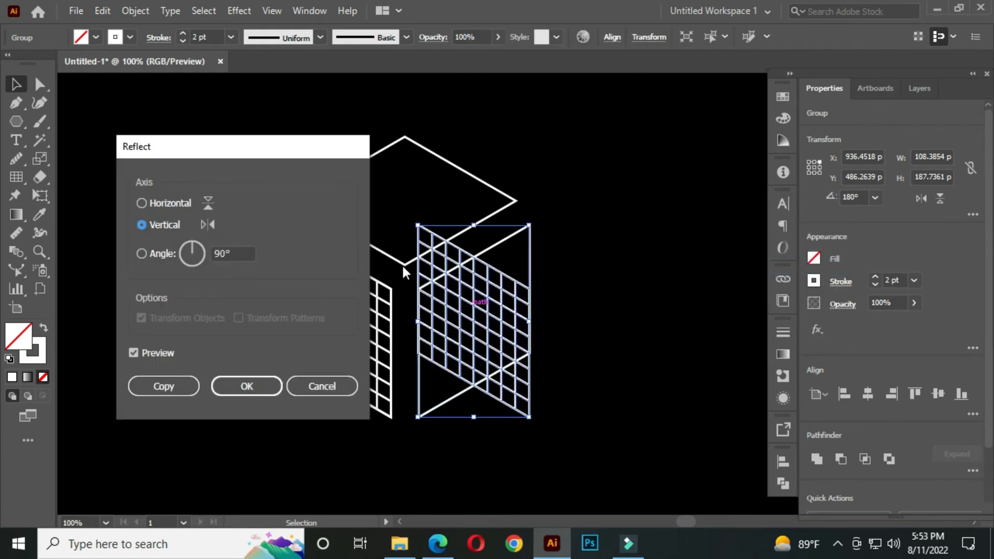
left_click(234, 254)
type("120")
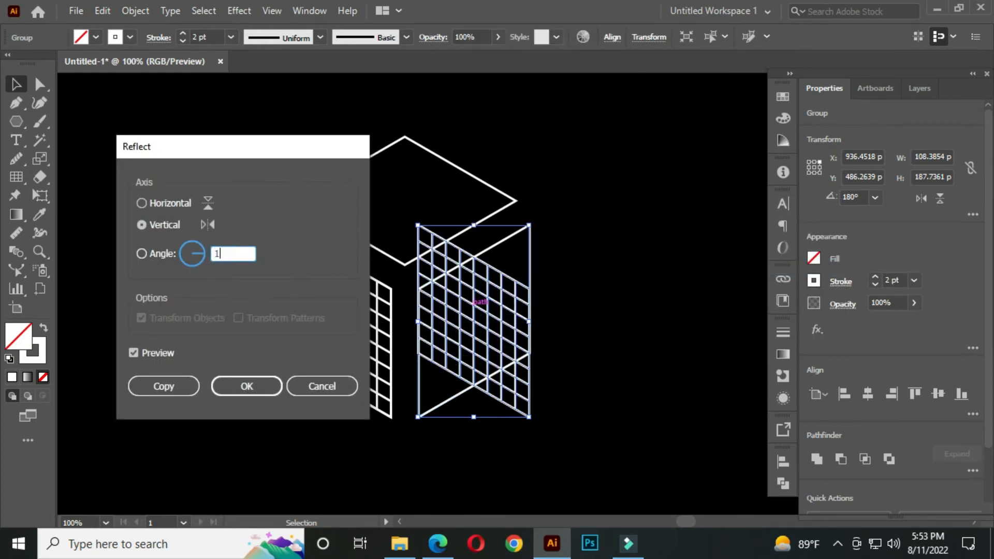
left_click(160, 386)
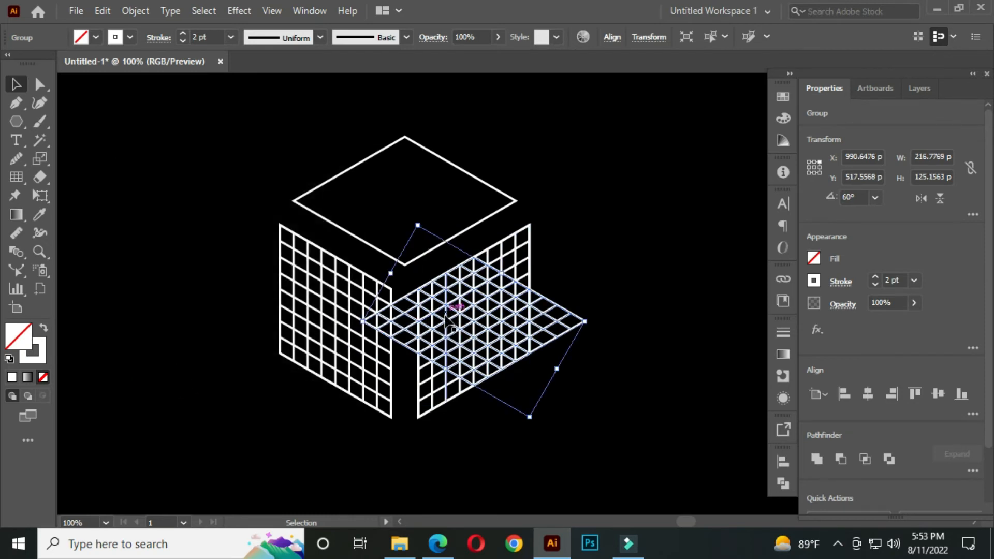
Move the newly reflected grid onto the cube's top face, aligned with its outline, and deselect it
left_click_drag(458, 336, 389, 192)
scroll(387, 181, "up", 1)
key("space")
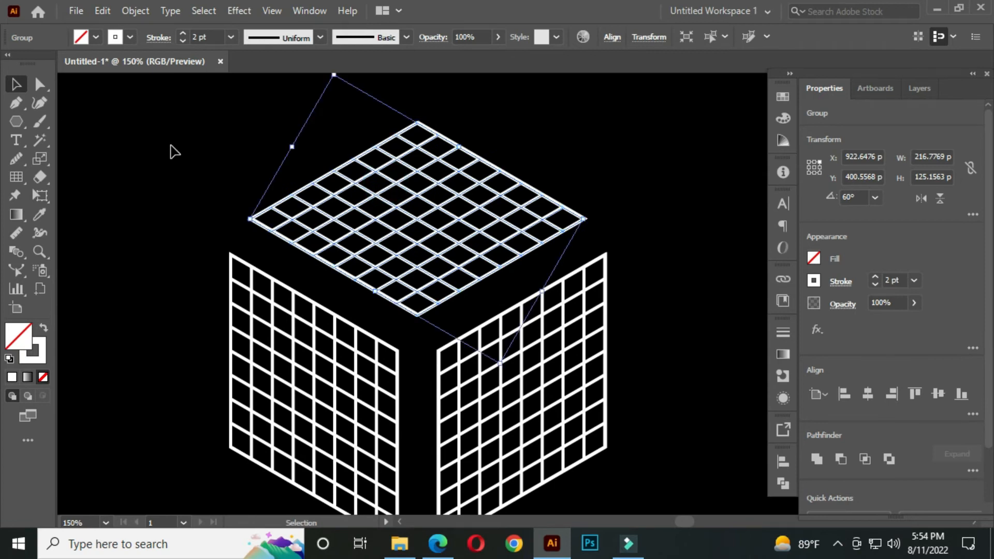
left_click(172, 147)
Select all three gridded cube faces and enlarge them together to about 360 by 404 px
scroll(202, 207, "down", 2)
key("space")
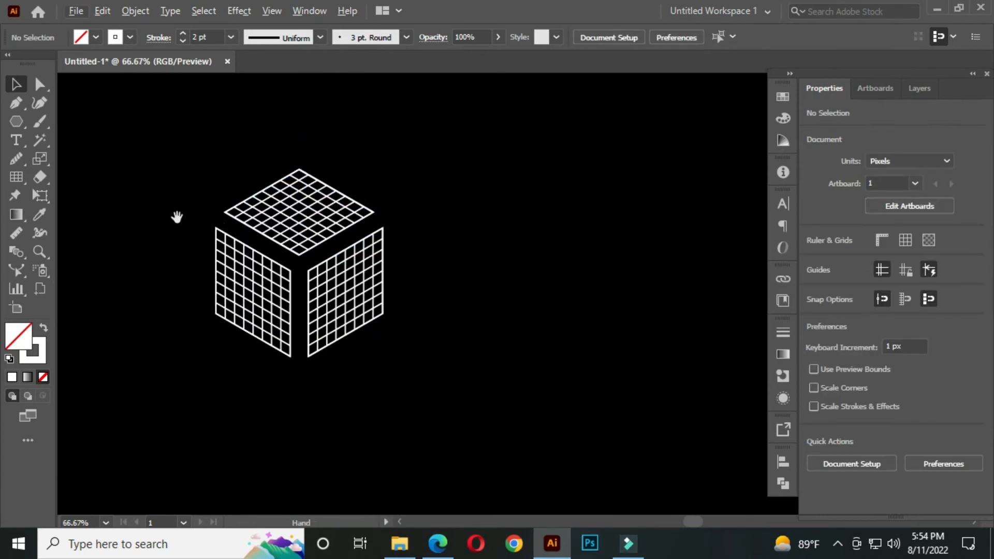
left_click_drag(176, 216, 287, 227)
scroll(255, 177, "down", 1)
left_click_drag(245, 167, 486, 363)
left_click_drag(431, 315, 459, 347)
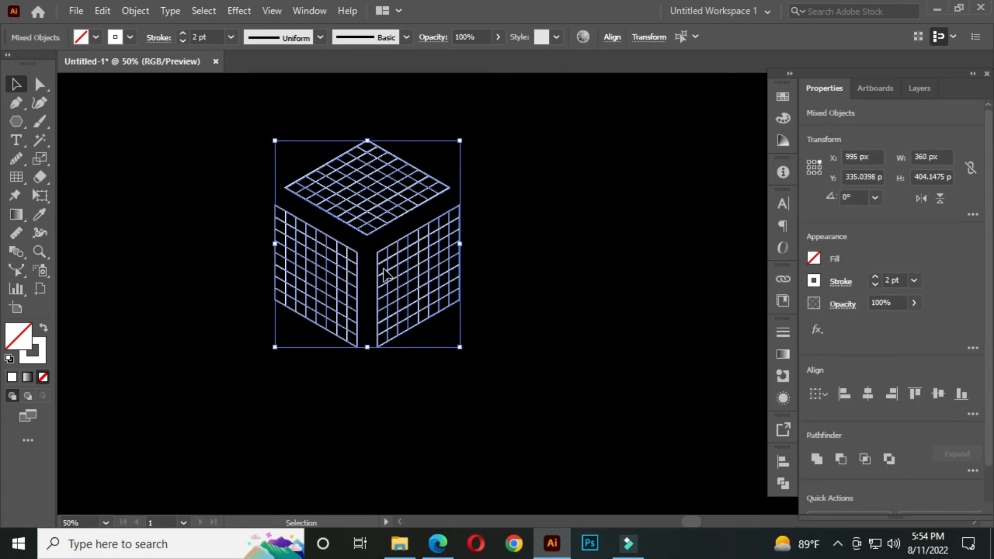
Shift the gridded cube slightly down and to the right, and set a white fill for merging its cells with the Shape Builder tool
left_click_drag(382, 273, 404, 296)
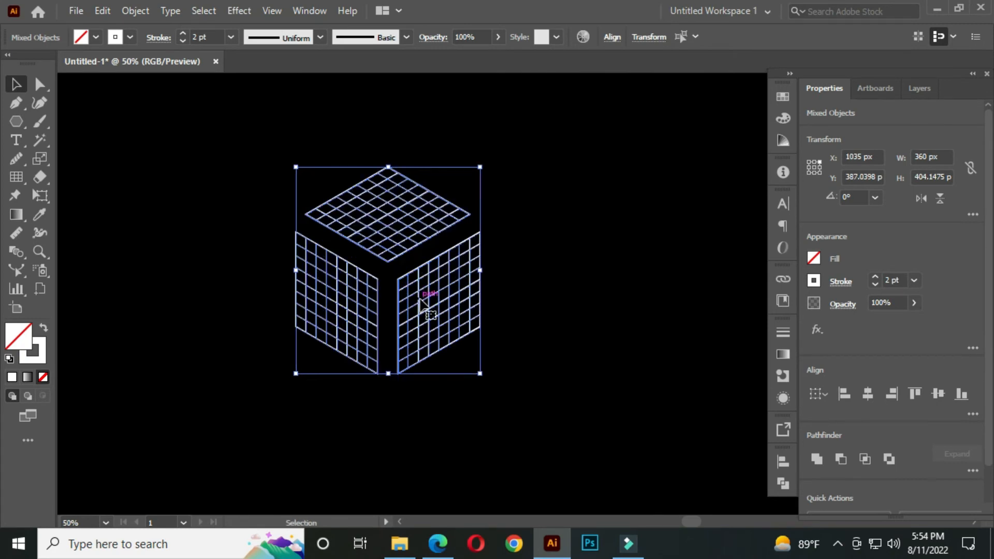
left_click(41, 195)
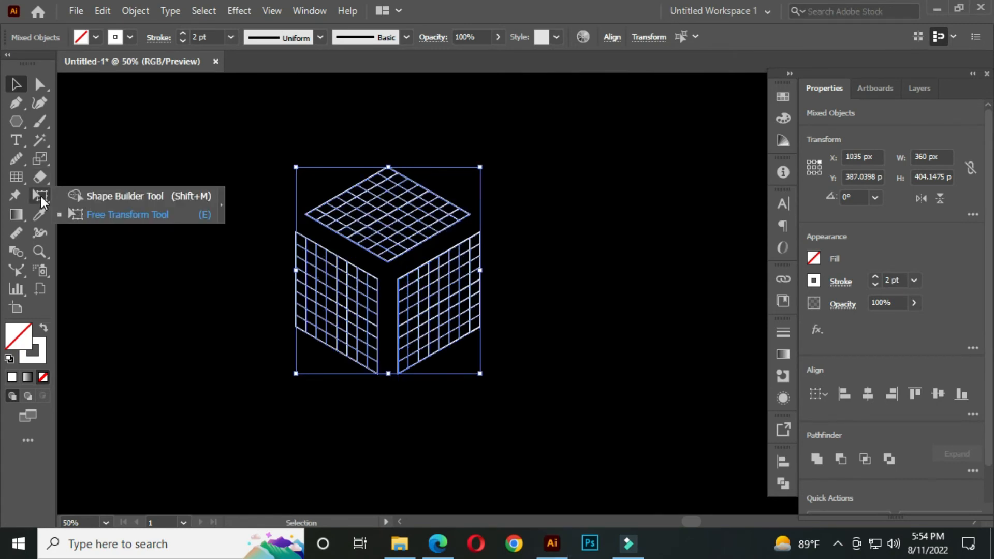
left_click(128, 195)
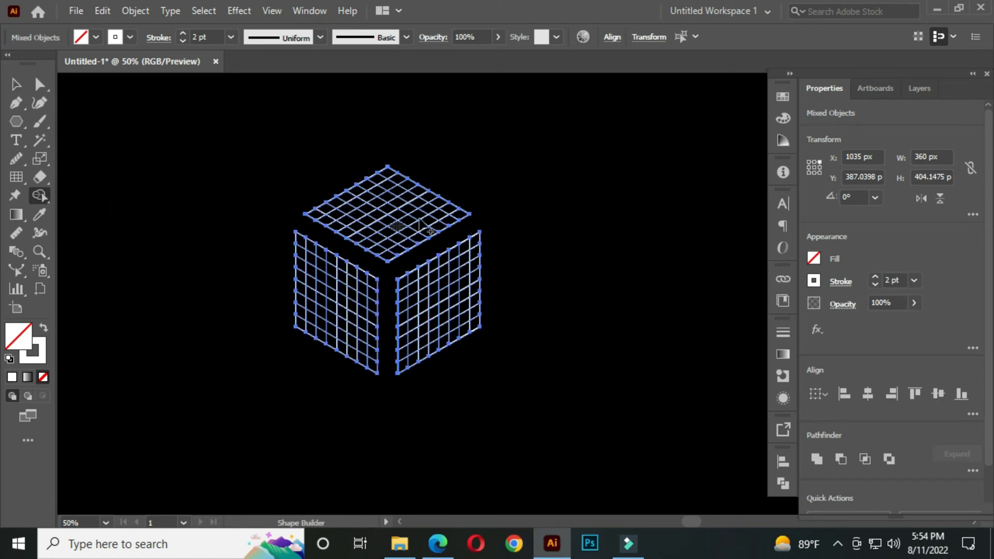
scroll(405, 218, "up", 1)
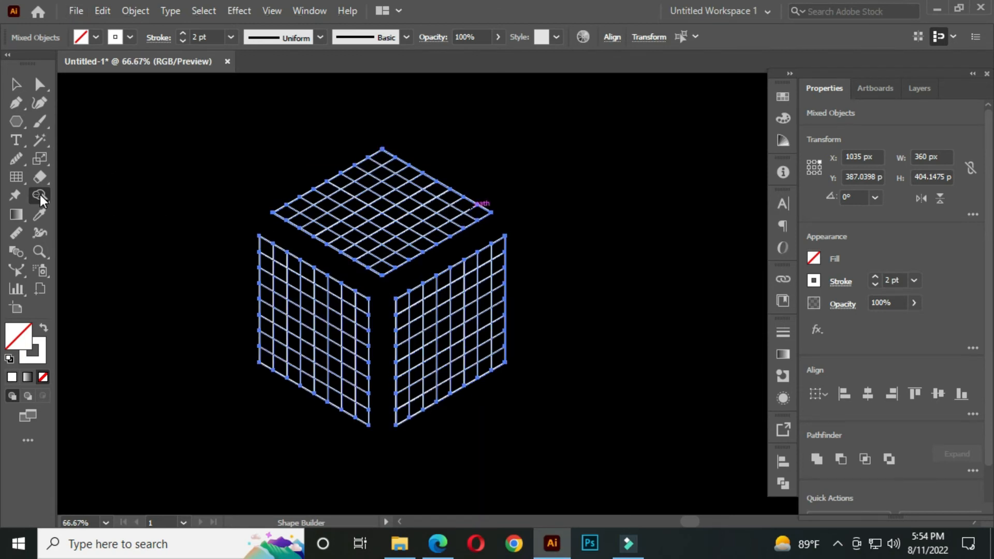
left_click(95, 38)
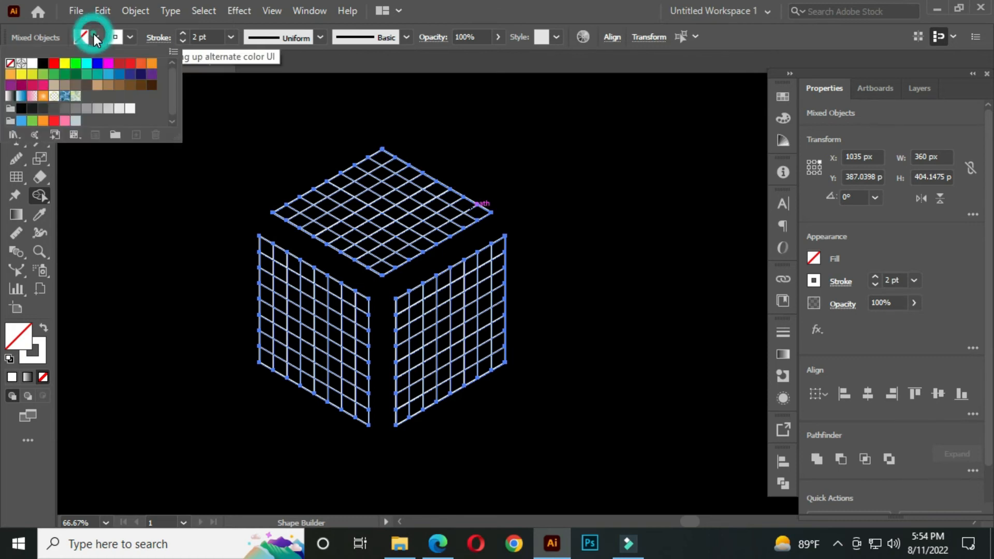
left_click(32, 64)
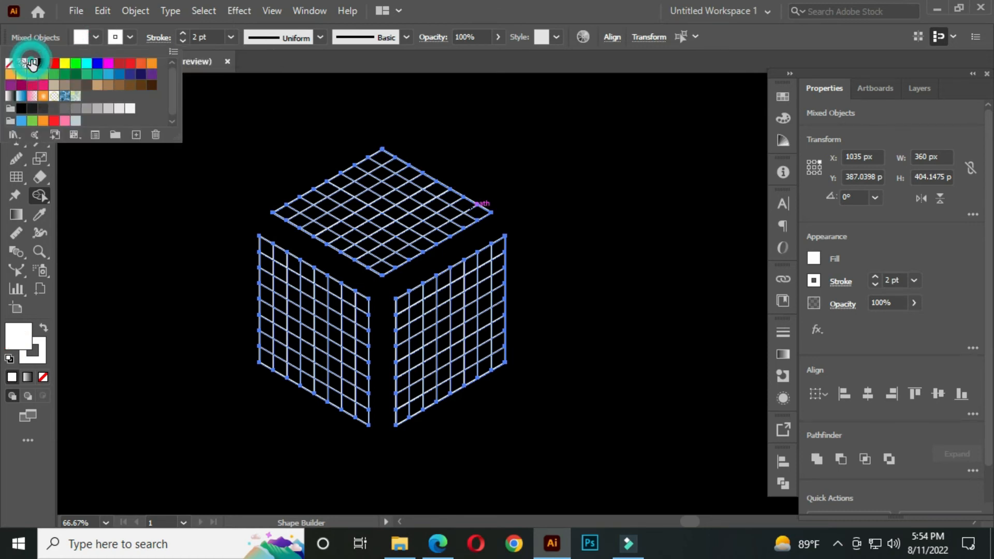
left_click(476, 208)
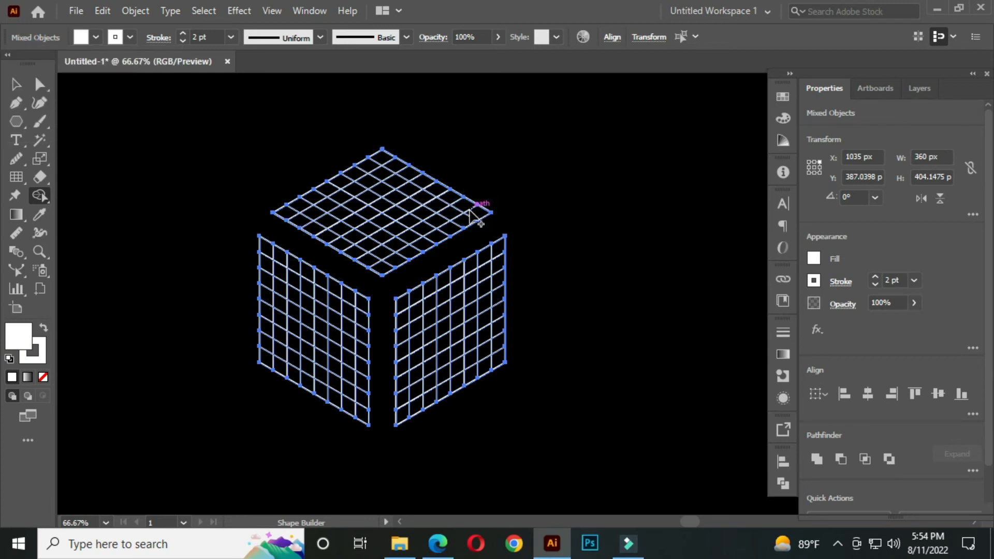
Merge grid cells on the cube's top face into a solid white letter S with the Shape Builder tool
mouse_move(462, 212)
left_mouse_down()
mouse_move(395, 161)
mouse_move(377, 167)
mouse_move(446, 210)
mouse_move(363, 167)
mouse_move(346, 187)
left_mouse_up()
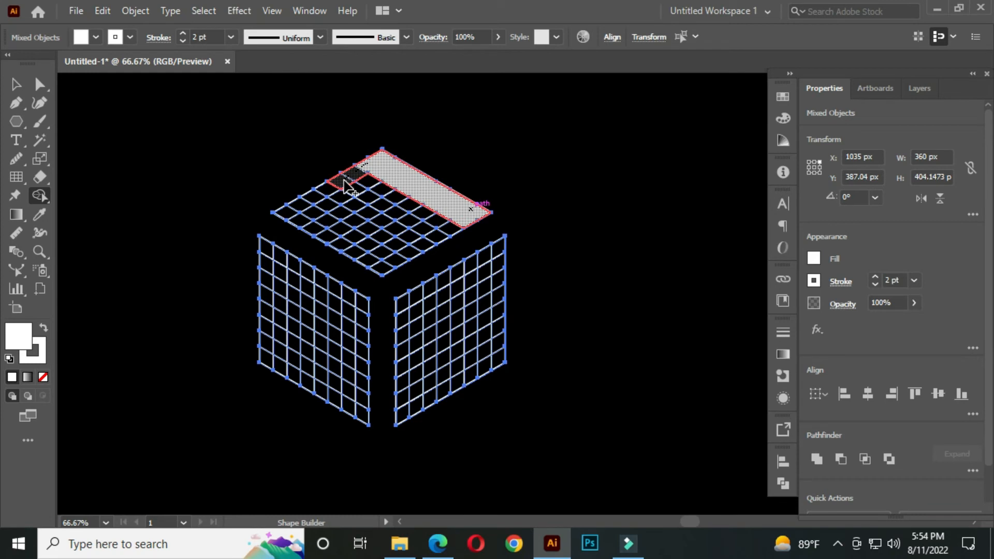
mouse_move(385, 212)
left_mouse_down()
mouse_move(437, 246)
mouse_move(340, 199)
mouse_move(346, 190)
left_mouse_up()
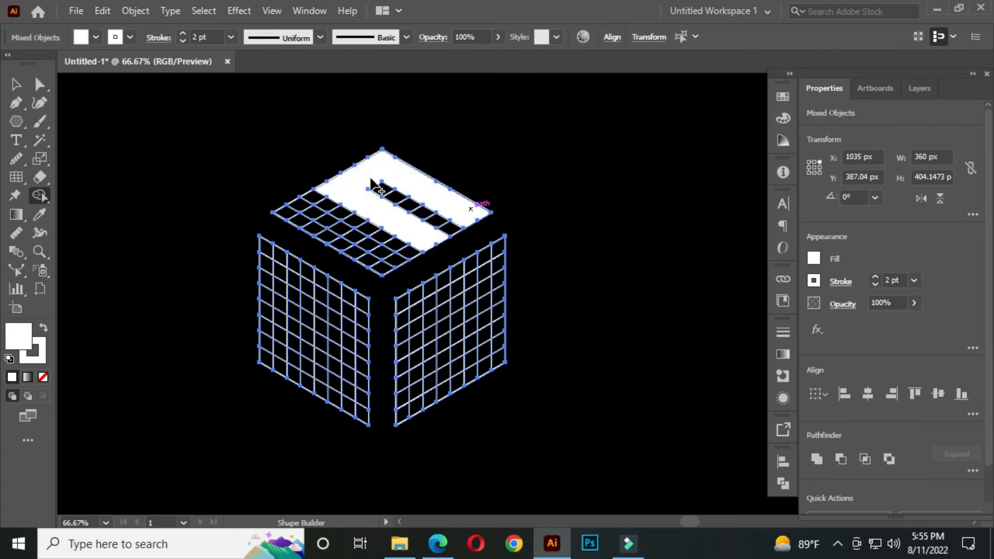
mouse_move(422, 247)
left_mouse_down()
mouse_move(380, 269)
mouse_move(282, 211)
mouse_move(293, 205)
mouse_move(382, 260)
left_mouse_up()
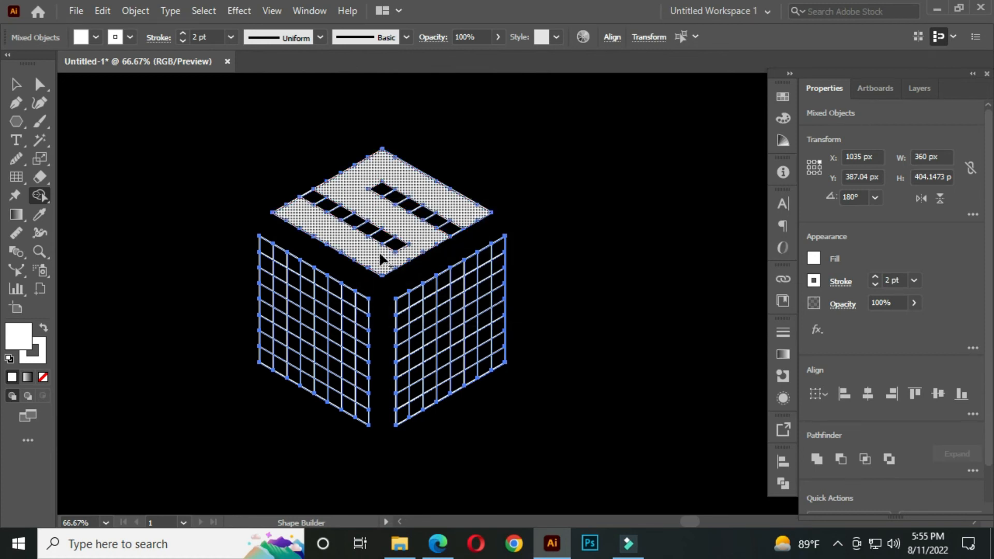
left_click(400, 239)
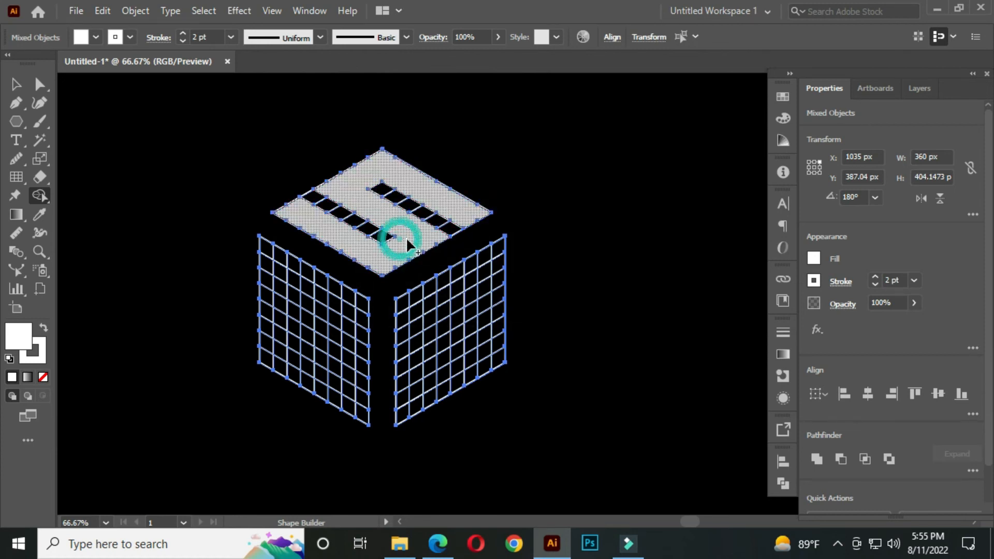
Merge grid cells on the cube's left face into a solid white letter E, leaving two horizontal slots
left_click_drag(358, 310, 391, 298)
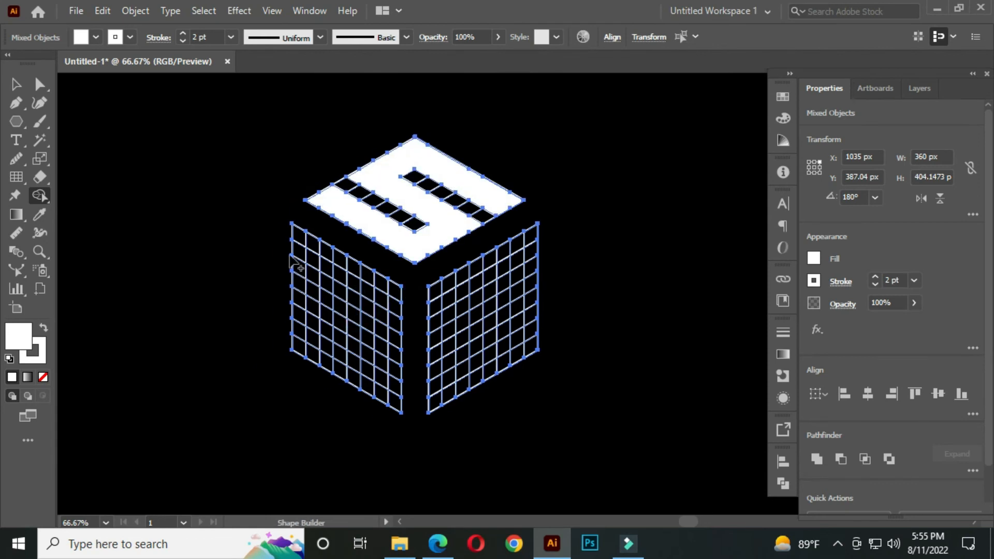
mouse_move(296, 238)
left_mouse_down()
mouse_move(302, 349)
mouse_move(313, 333)
mouse_move(310, 247)
mouse_move(391, 287)
mouse_move(391, 311)
mouse_move(322, 272)
mouse_move(326, 306)
mouse_move(368, 322)
left_mouse_up()
mouse_move(399, 357)
left_mouse_down()
mouse_move(324, 315)
mouse_move(316, 337)
mouse_move(393, 385)
mouse_move(339, 380)
mouse_move(317, 352)
mouse_move(310, 357)
left_mouse_up()
Merge the outer grid cells of the cube's right face into a solid white letter O, and deselect the artwork
mouse_move(431, 286)
left_mouse_down()
mouse_move(534, 250)
mouse_move(536, 343)
mouse_move(522, 361)
mouse_move(445, 391)
mouse_move(443, 296)
mouse_move(500, 266)
left_mouse_up()
mouse_move(444, 299)
left_mouse_down()
mouse_move(450, 378)
mouse_move(518, 342)
mouse_move(518, 267)
left_mouse_up()
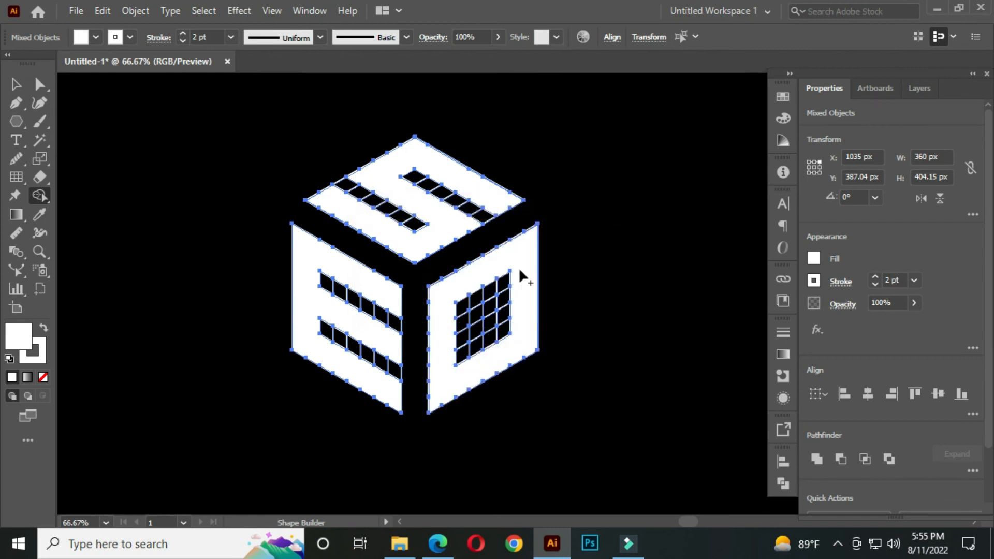
left_click(19, 85)
scroll(342, 302, "down", 1)
left_click_drag(329, 287, 348, 293)
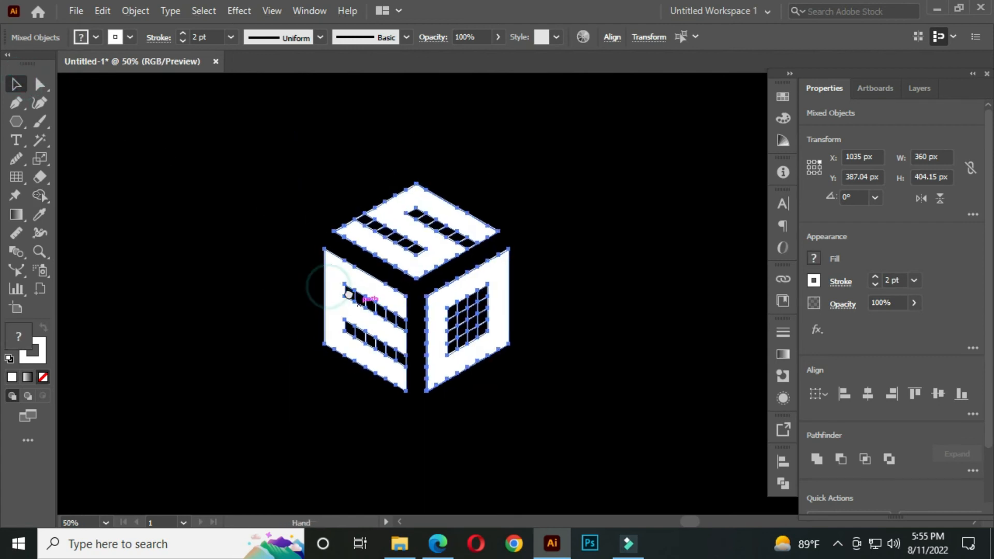
left_click(223, 239)
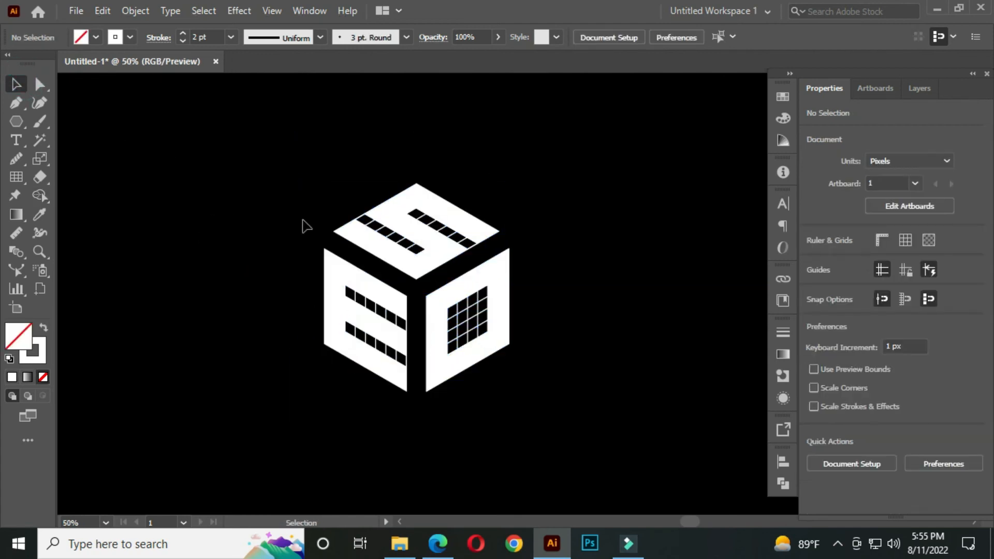
Ungroup the top, left and right faces of the cube one after another, and clear the selection
left_click(399, 198)
right_click(399, 199)
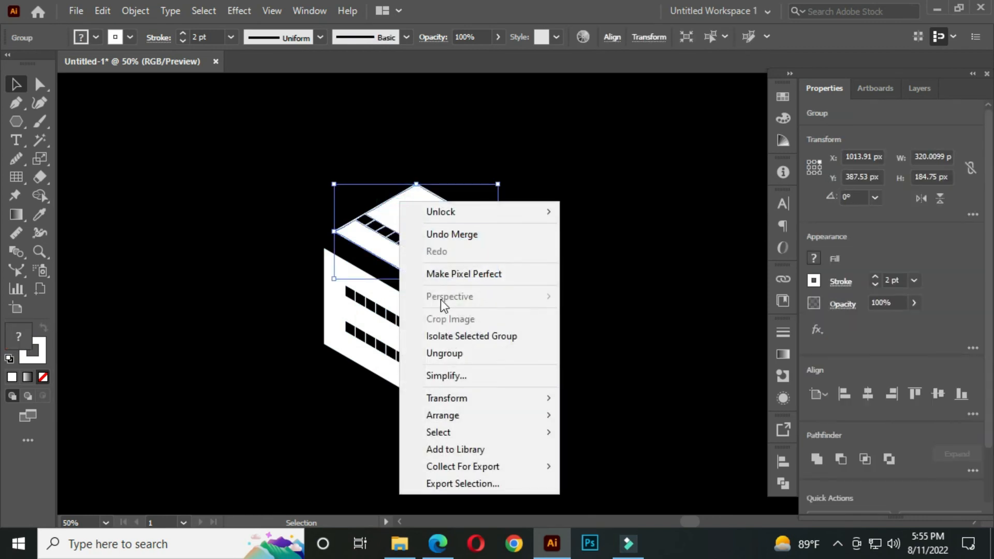
left_click(453, 355)
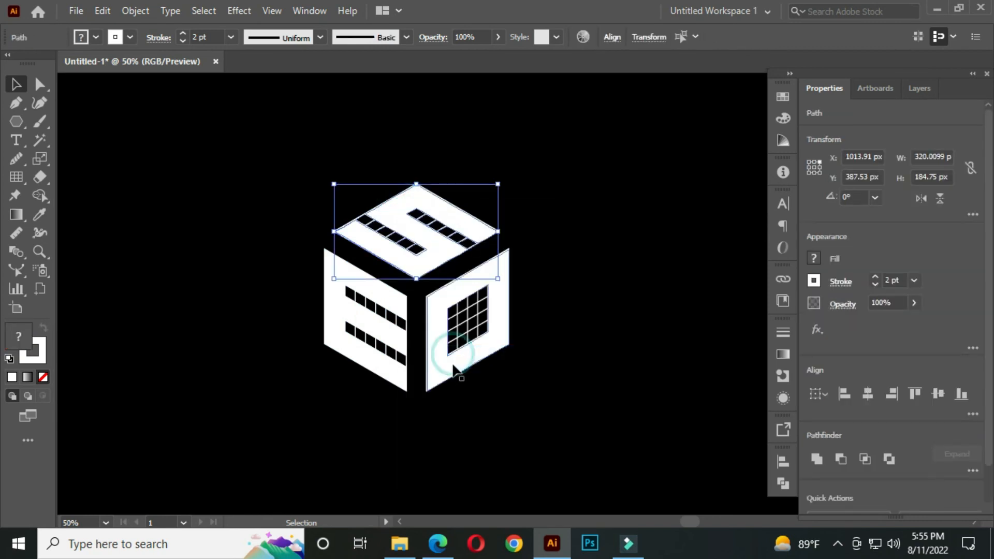
left_click(332, 305)
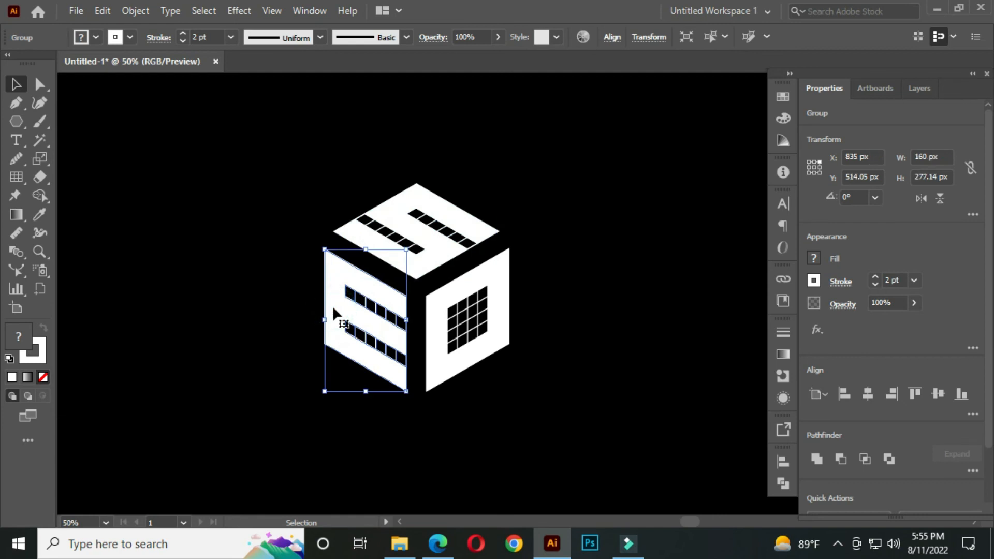
right_click(332, 306)
left_click(387, 187)
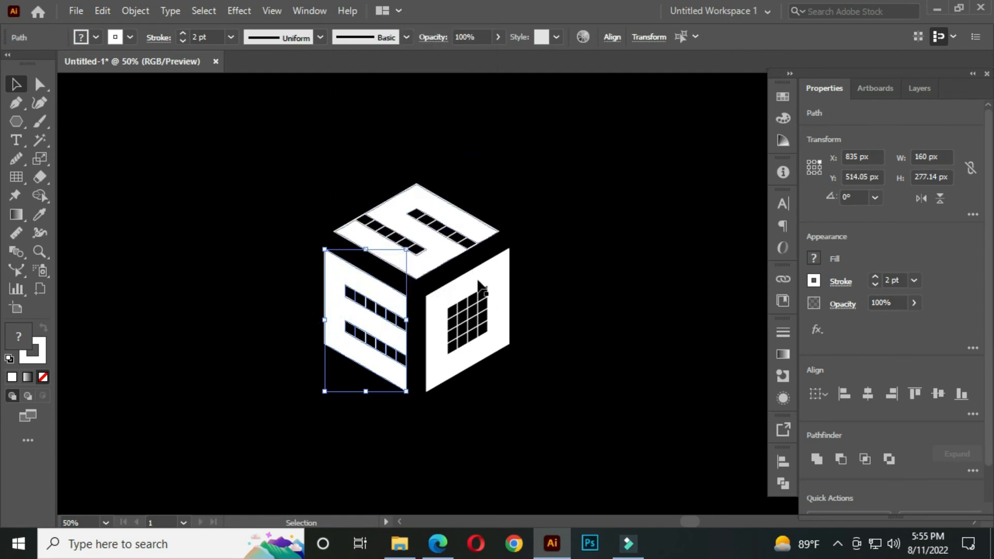
left_click(496, 267)
right_click(497, 270)
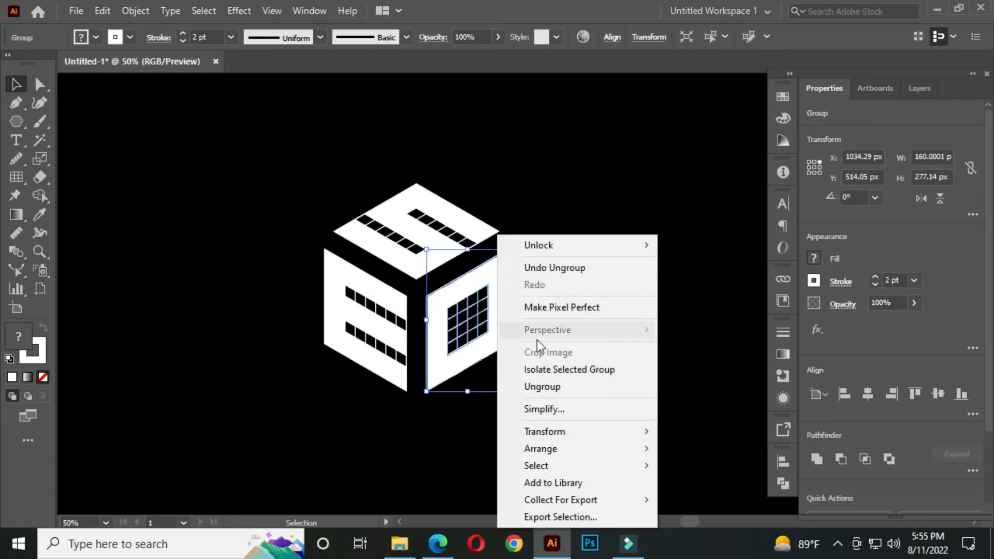
left_click(558, 385)
left_click(568, 362)
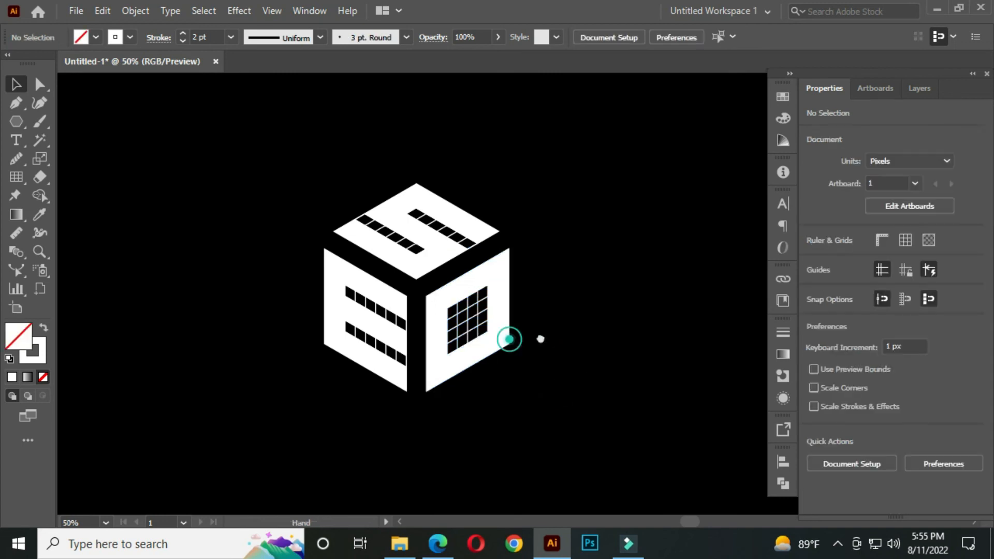
Select the merged S, E and O shapes together and move them left, clear of the leftover grid lines
left_click_drag(508, 337, 576, 337)
left_click(499, 239)
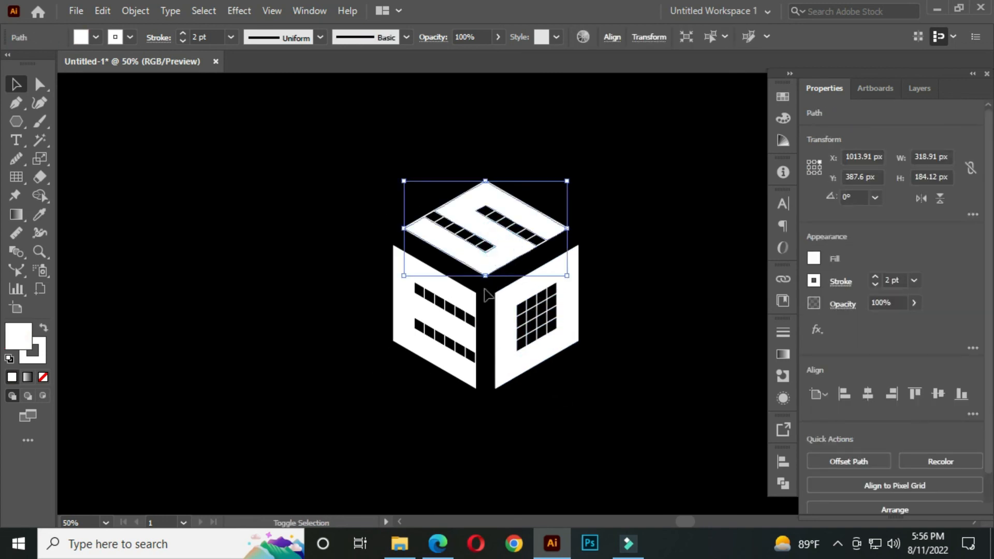
left_click(407, 305, "shift")
left_click(505, 306, "shift")
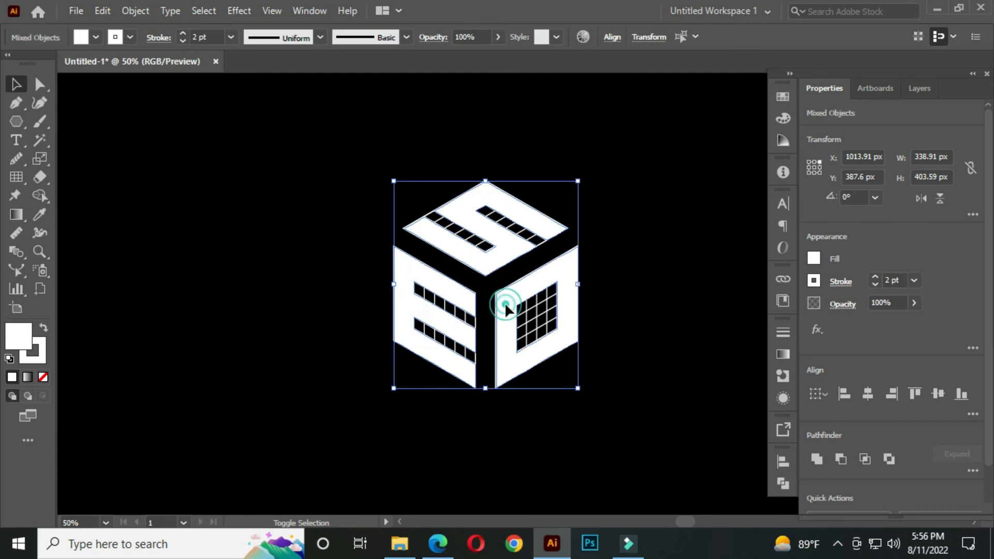
left_click_drag(502, 308, 243, 307)
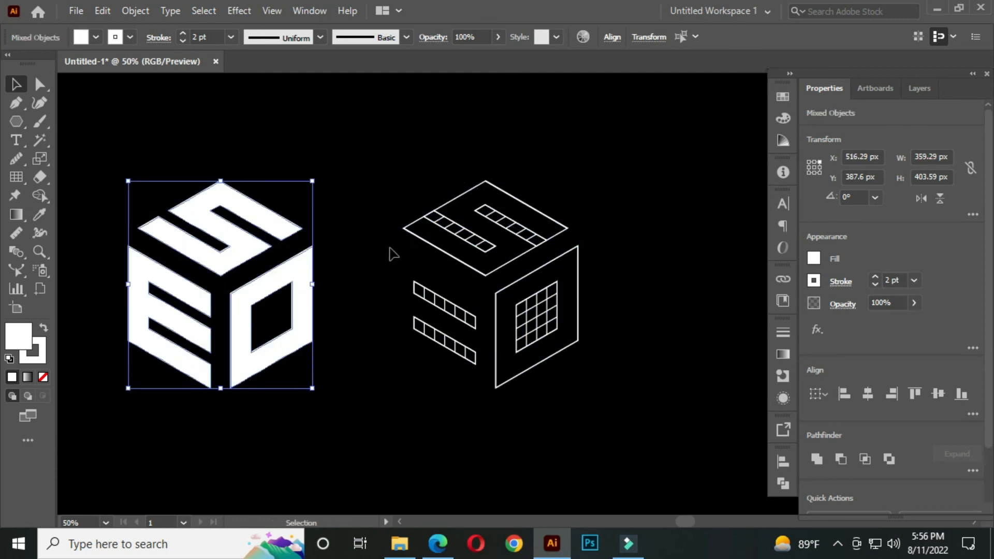
Select all the leftover grid lines beside the SEO cube and delete them
left_click(405, 174)
left_click_drag(349, 115, 668, 464)
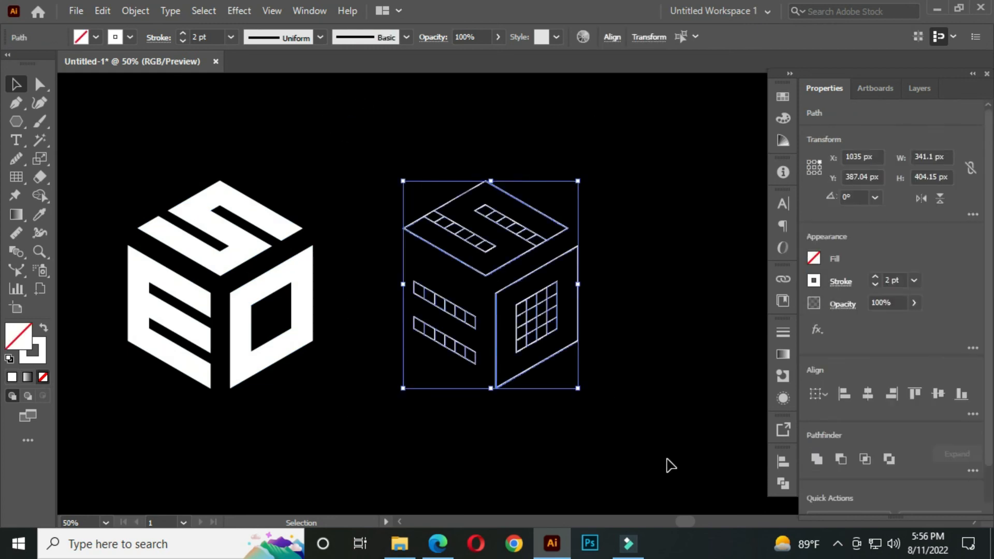
key("Delete")
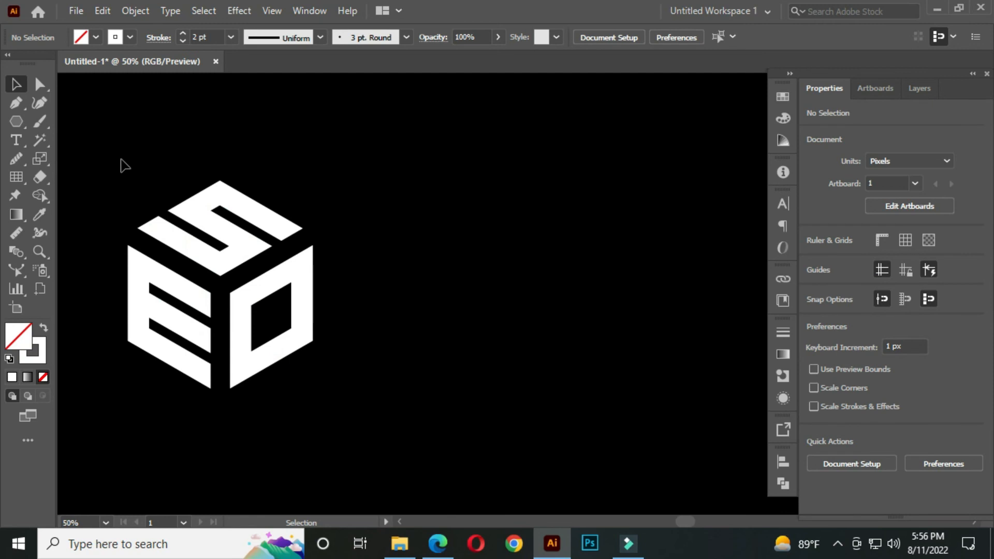
Move the whole SEO cube back toward the canvas centre, scale it down to about 319 by 358 px, and deselect it
left_click_drag(85, 133, 350, 414)
left_click_drag(246, 332, 435, 328)
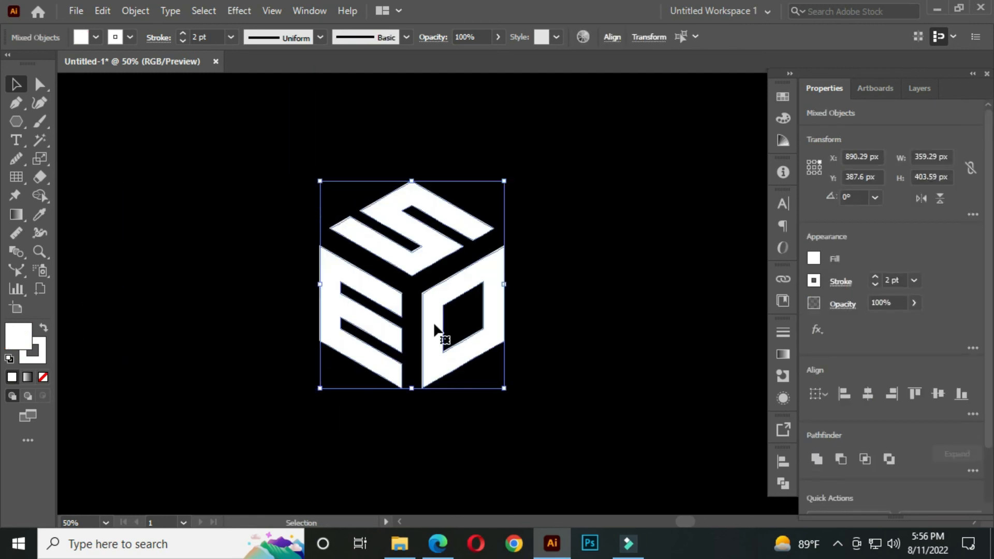
mouse_move(503, 390)
left_mouse_down()
mouse_move(514, 378)
mouse_move(495, 377)
left_mouse_up()
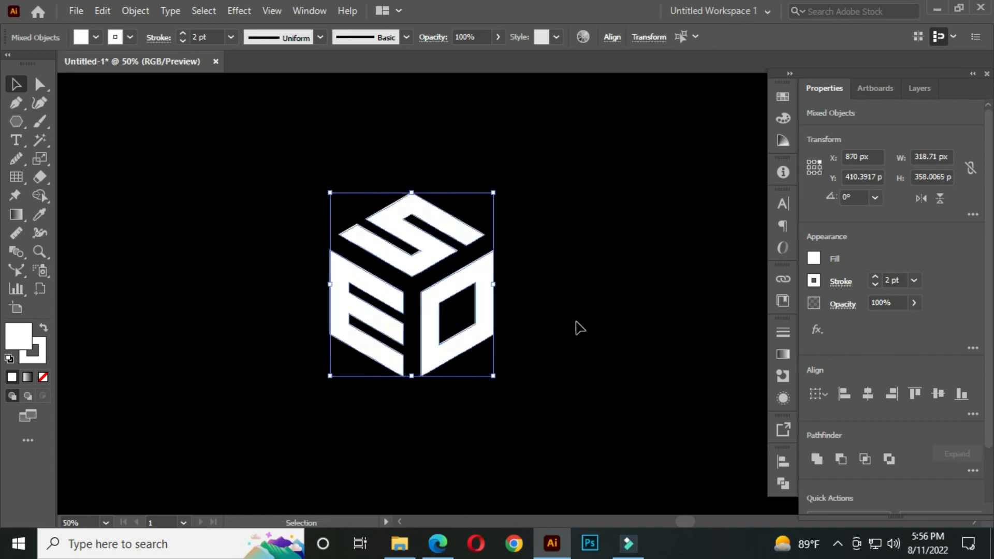
left_click(572, 332)
left_click_drag(573, 332, 556, 327)
left_click_drag(250, 174, 472, 372)
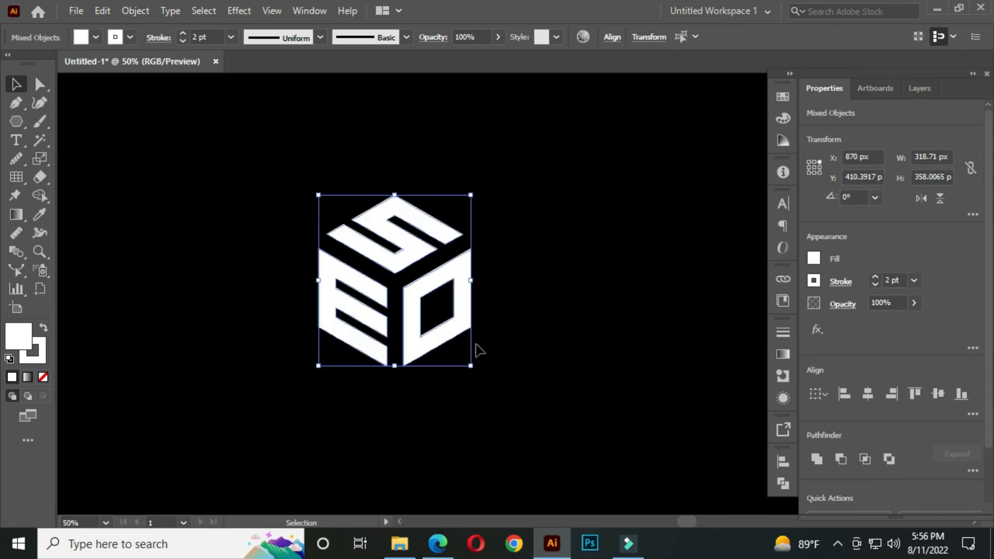
left_click(520, 309)
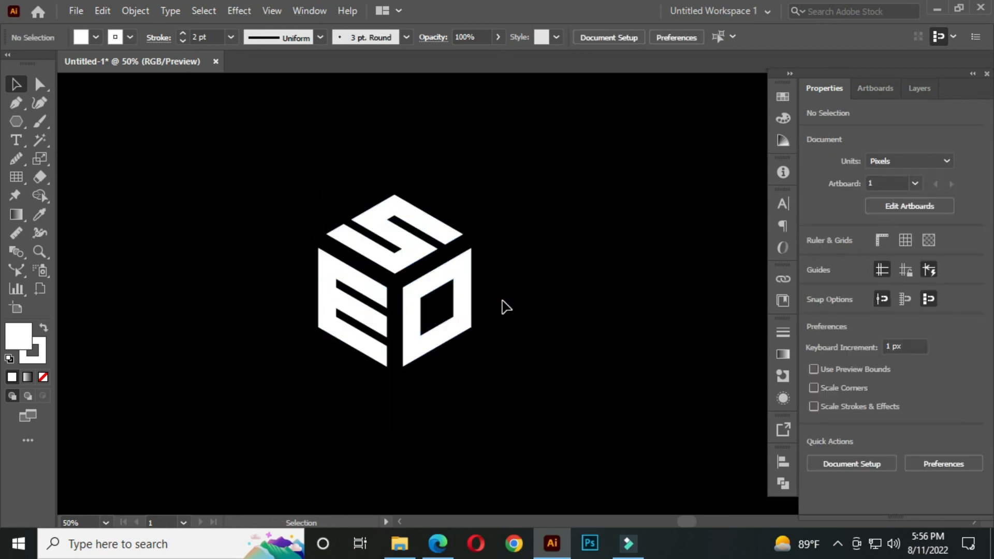